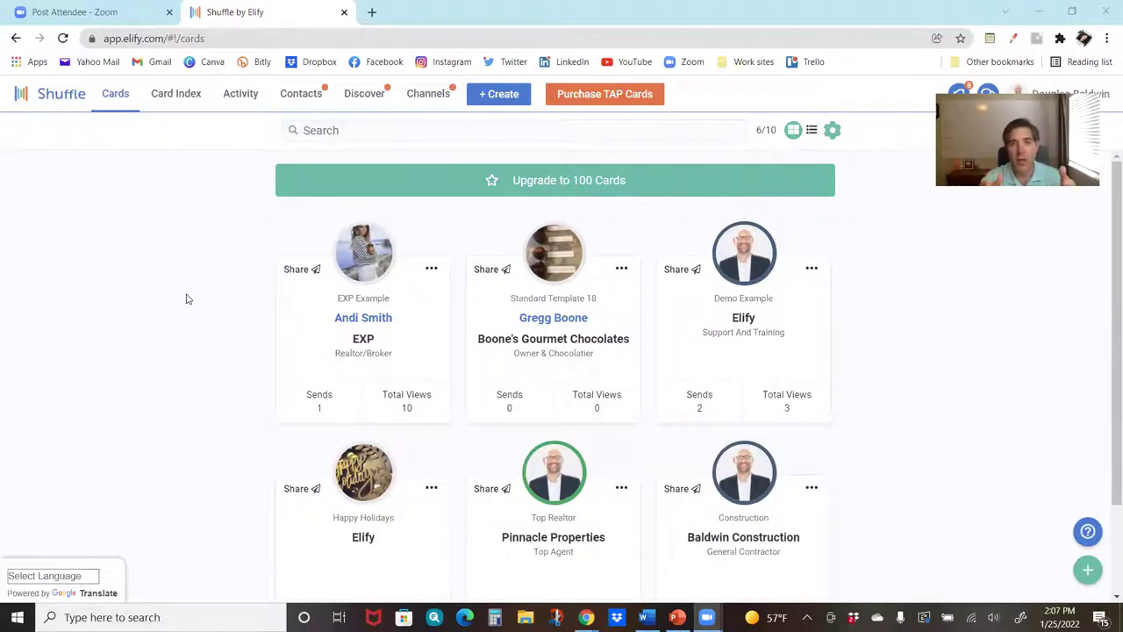
Look through the cards on the Cards page and the saved cards from other people in the Card Index
scroll(186, 299, "down", 2)
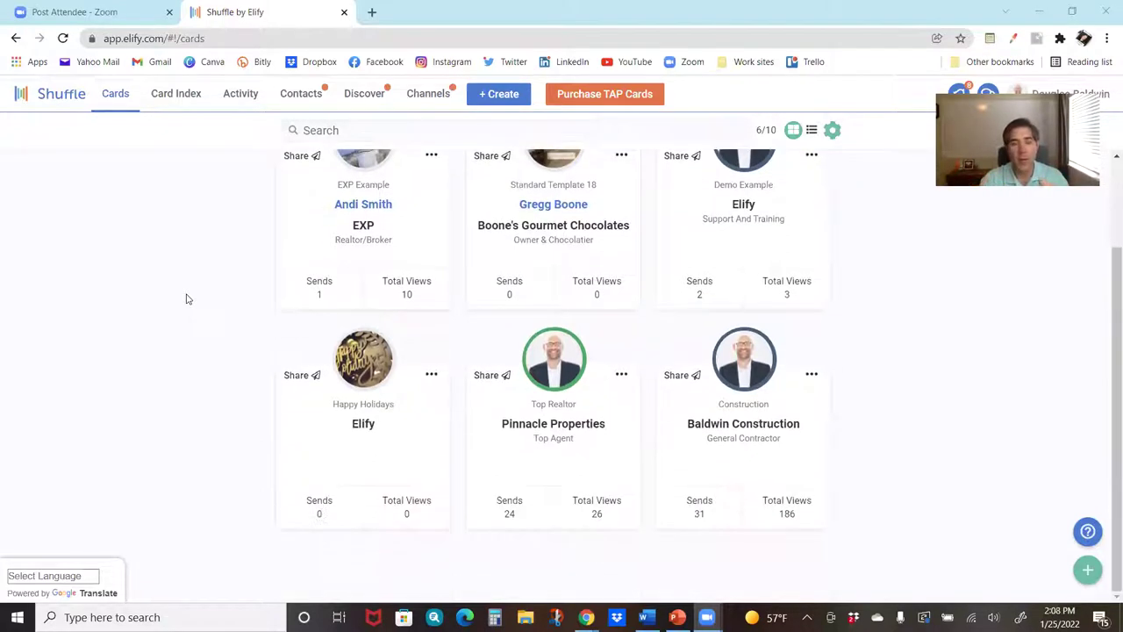
scroll(186, 299, "up", 2)
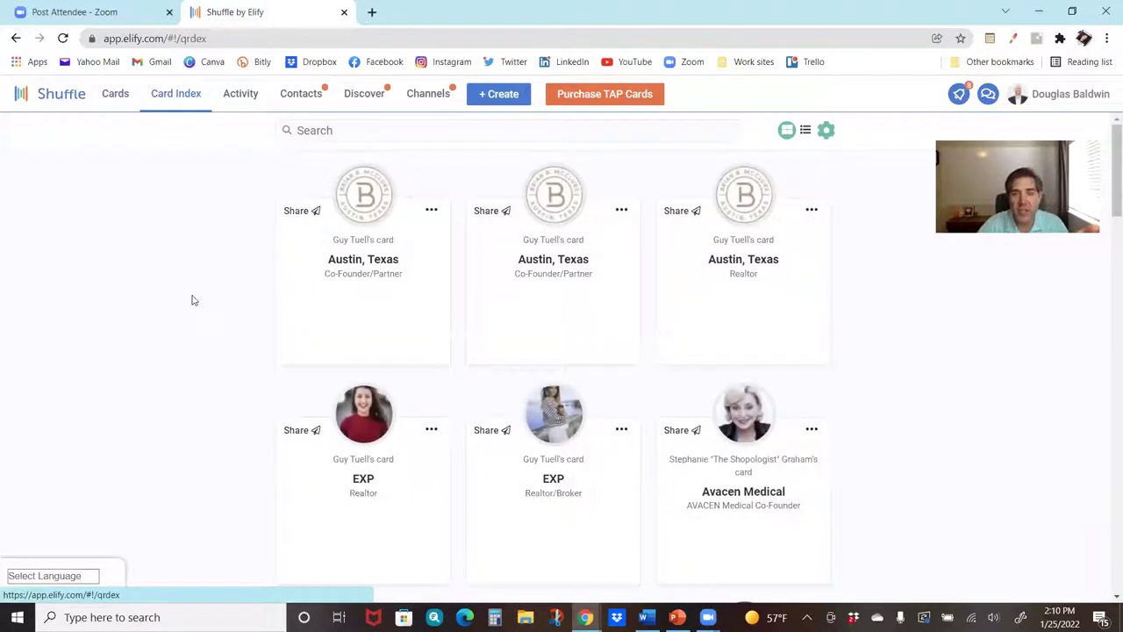
scroll(334, 316, "down", 2)
scroll(334, 315, "down", 2)
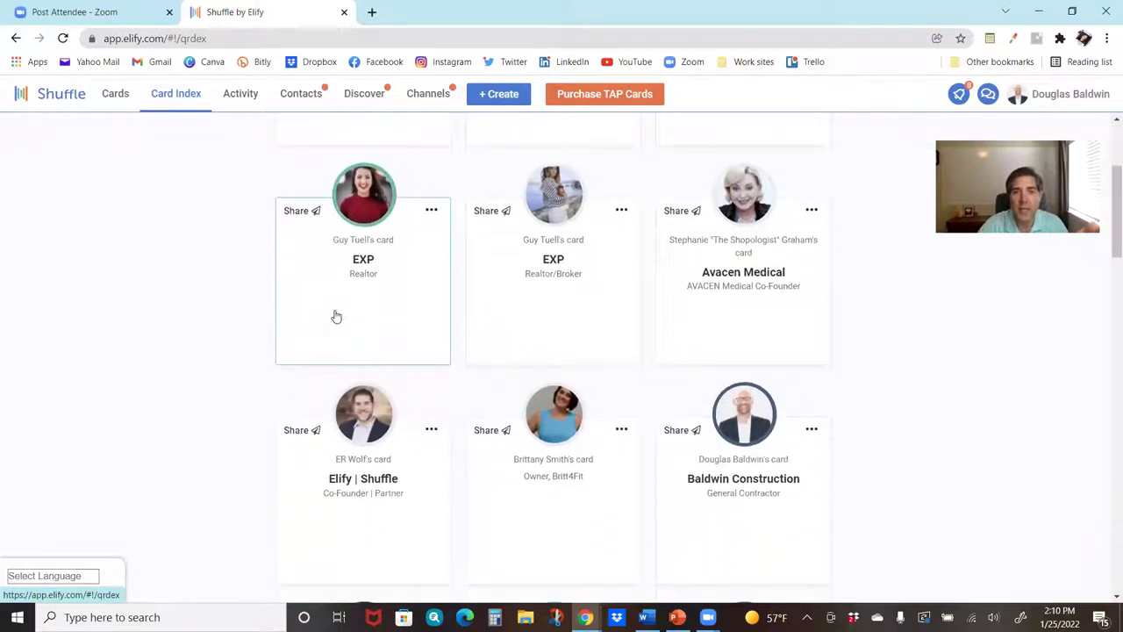
scroll(334, 316, "down", 2)
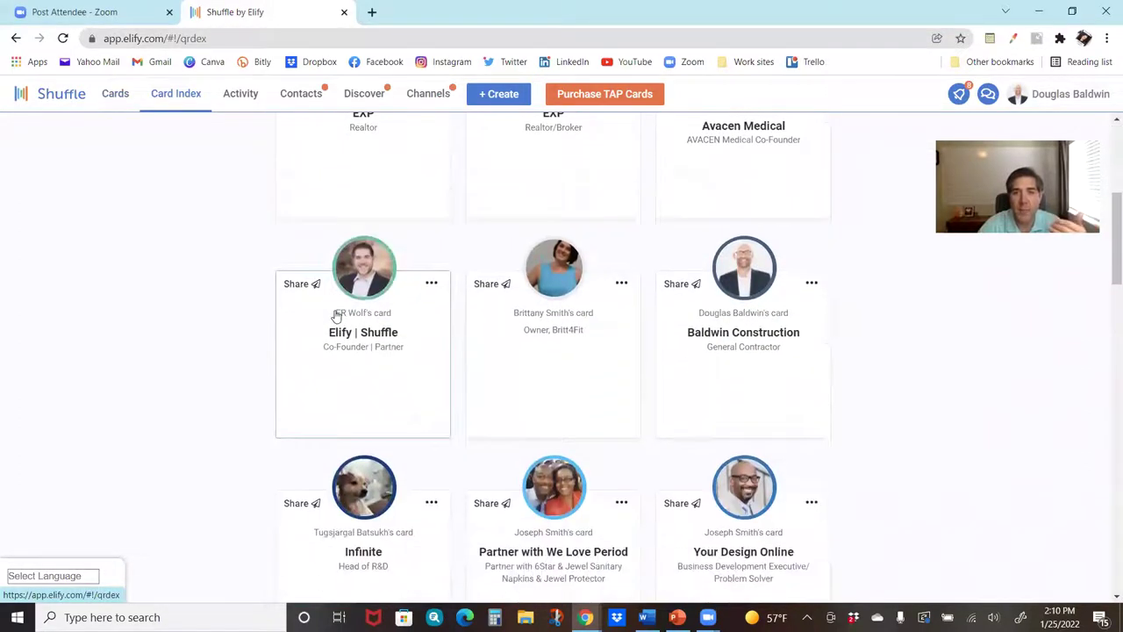
scroll(334, 316, "down", 3)
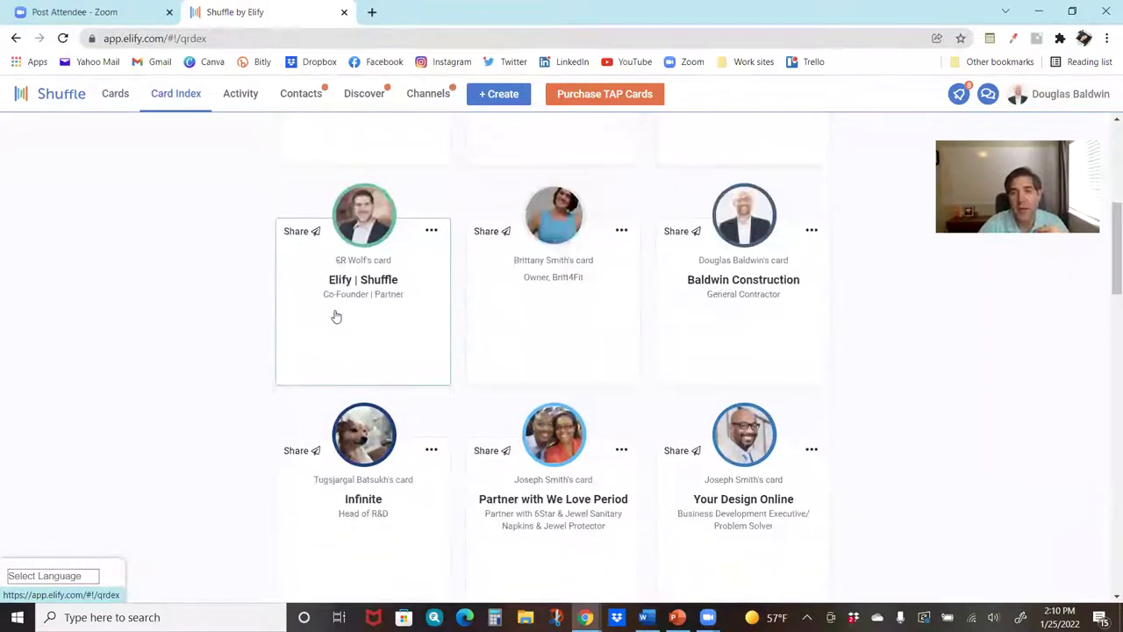
scroll(336, 315, "down", 3)
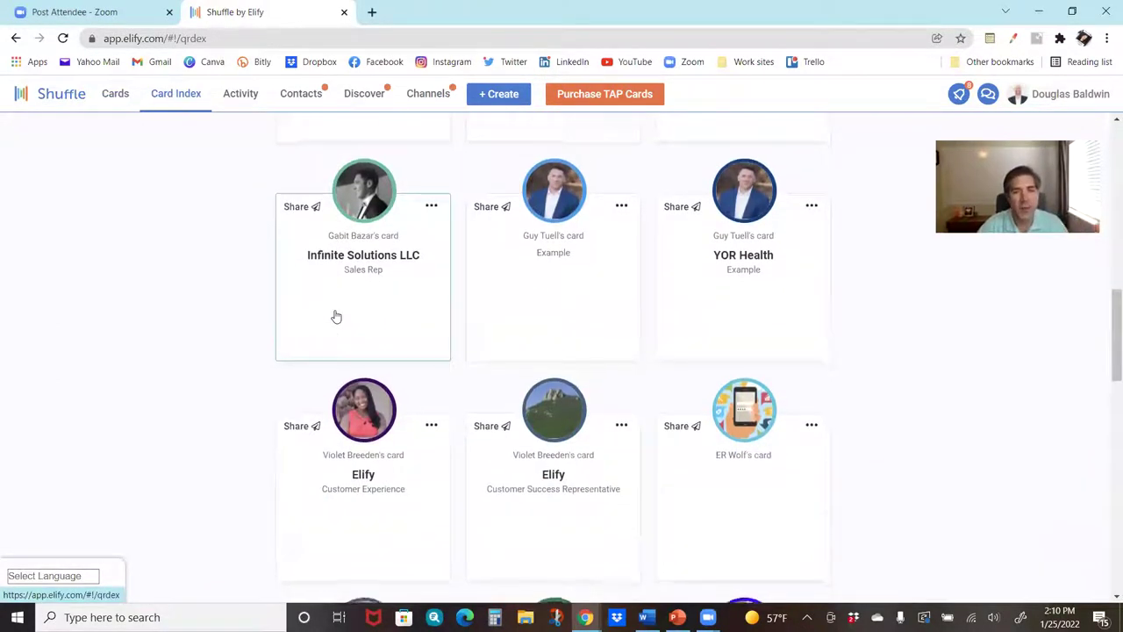
scroll(336, 316, "down", 2)
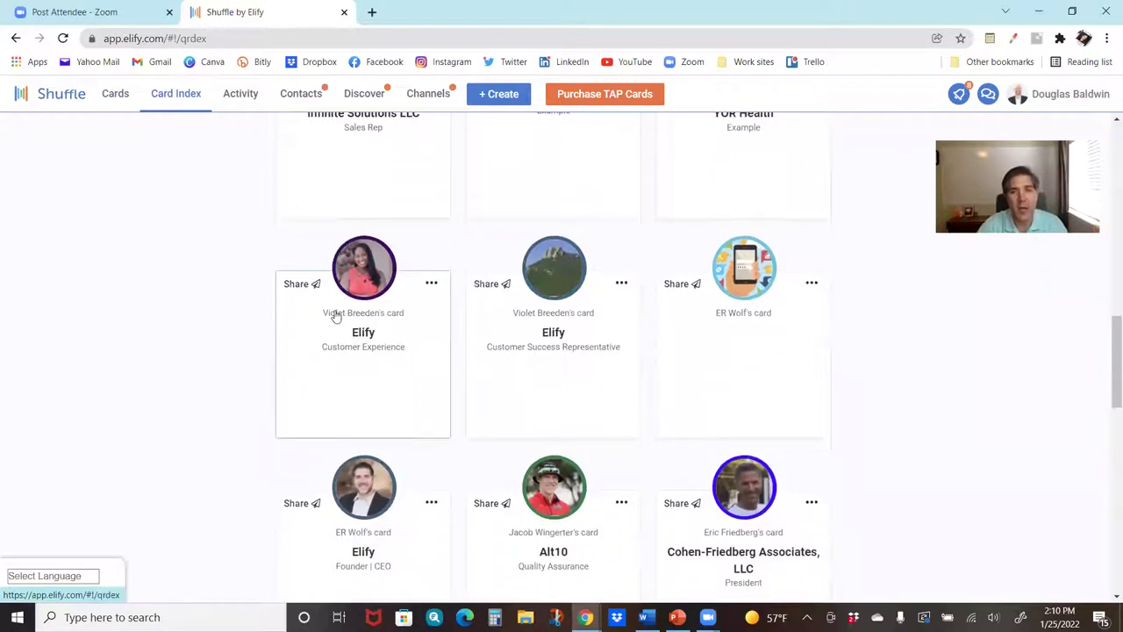
scroll(336, 315, "down", 2)
scroll(336, 315, "down", 1)
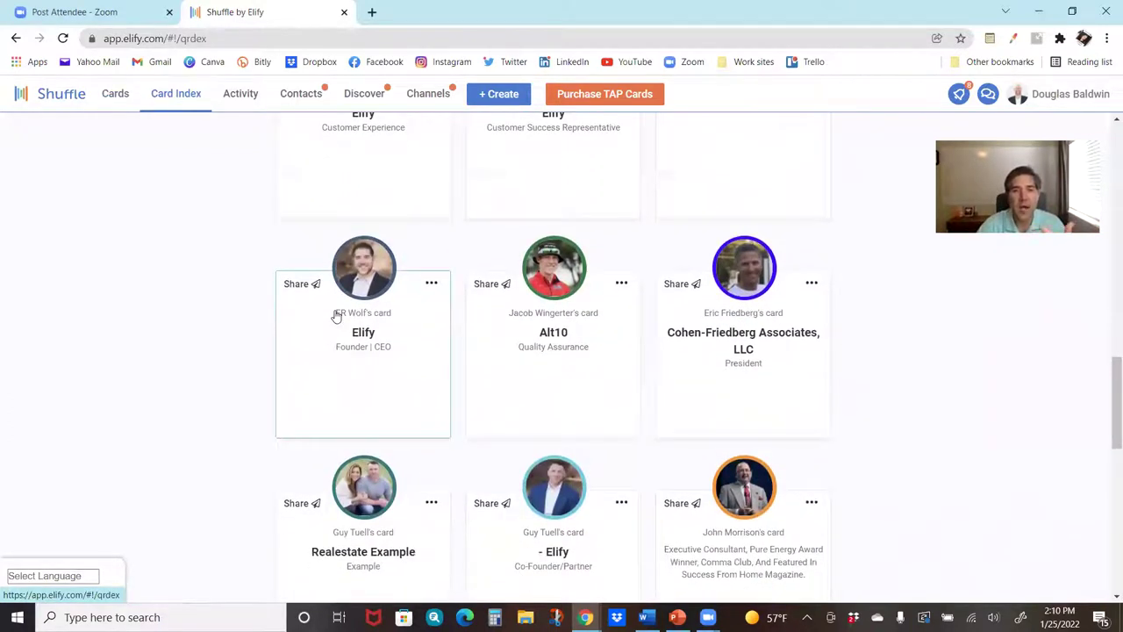
scroll(336, 316, "down", 3)
scroll(336, 315, "down", 1)
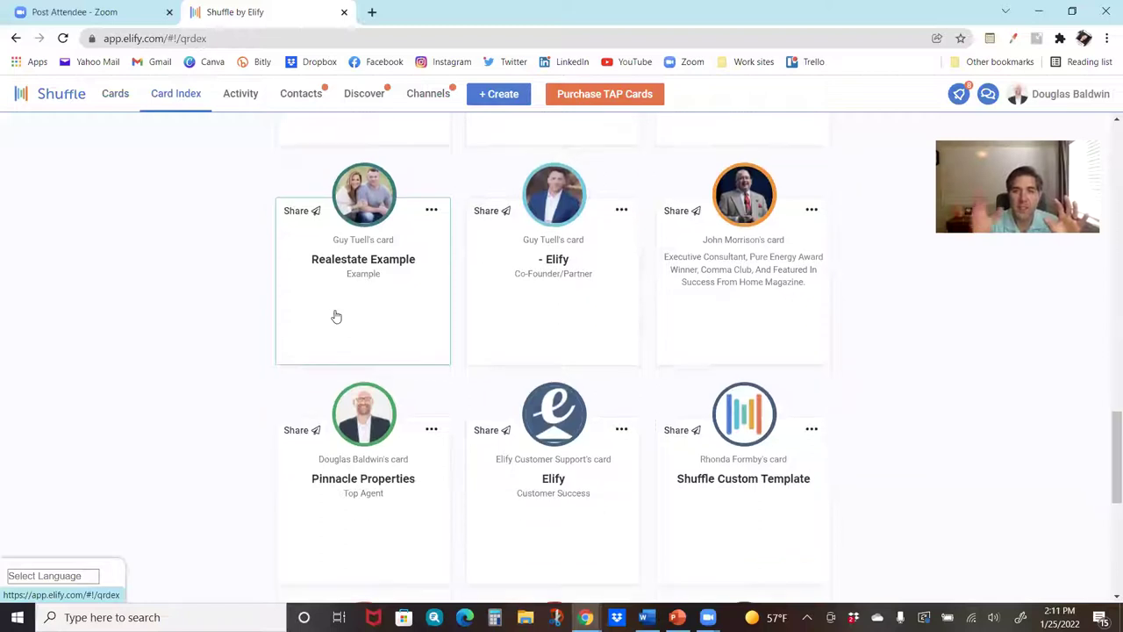
scroll(336, 316, "down", 1)
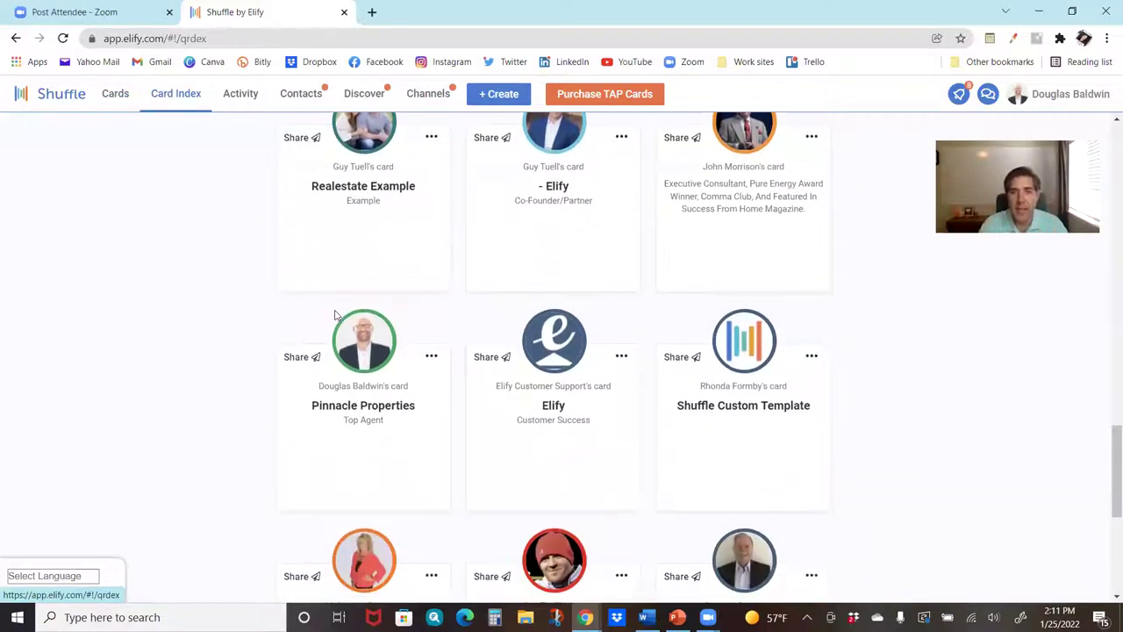
scroll(336, 316, "down", 1)
scroll(336, 316, "down", 2)
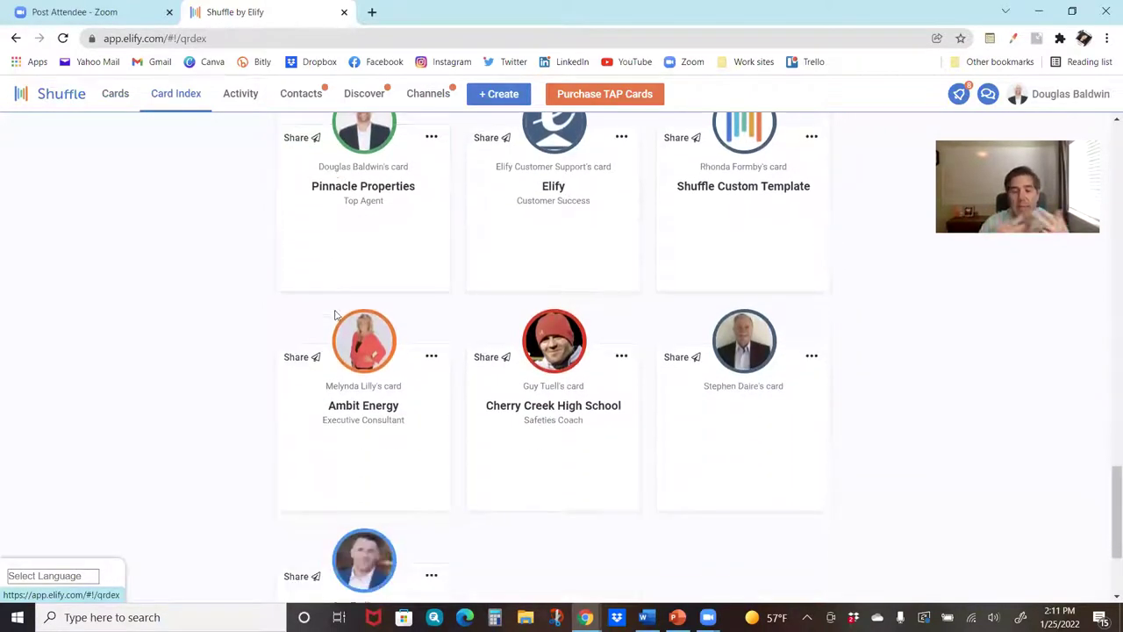
scroll(335, 316, "down", 1)
scroll(335, 316, "up", 5)
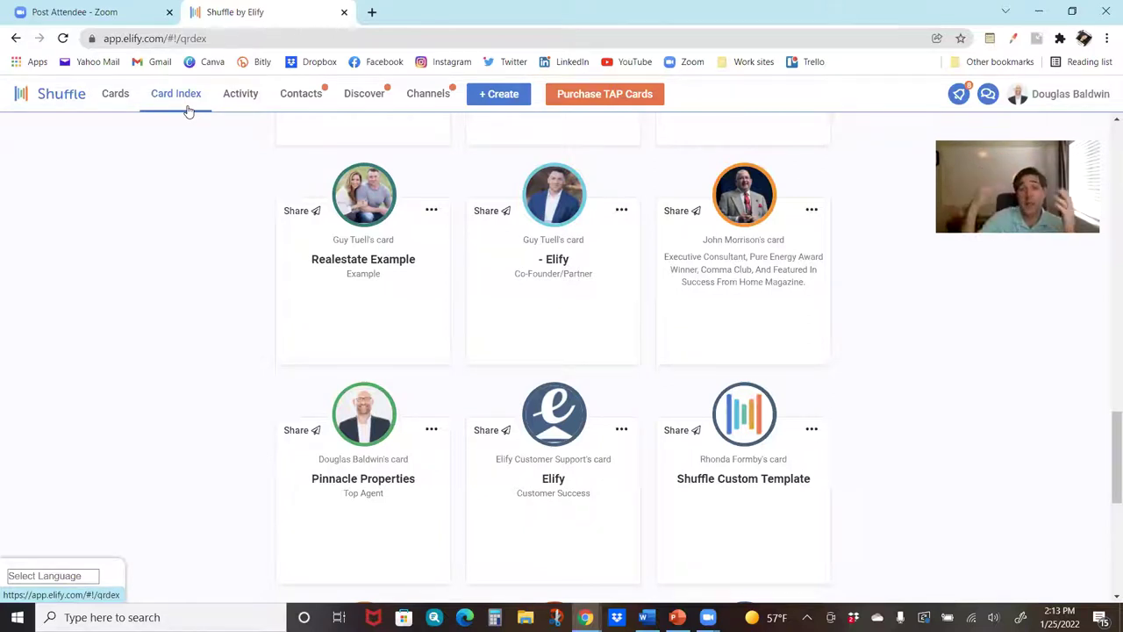
Open the Activity page and review the log from the latest entries to the mid-January ones, returning to the newest entry
left_click(247, 101)
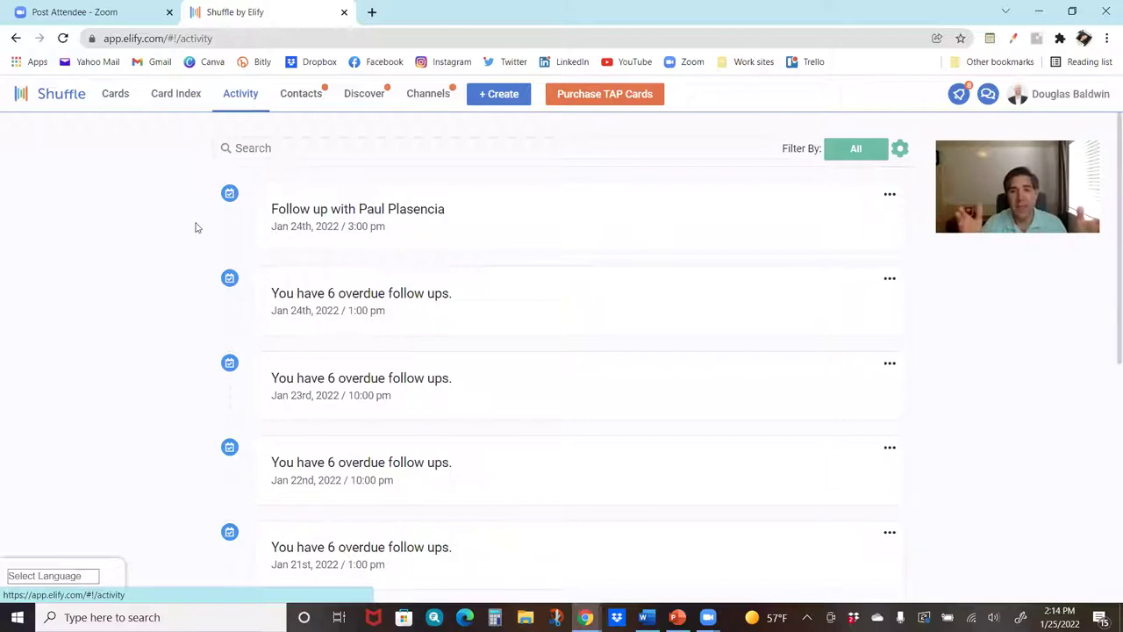
scroll(196, 228, "down", 5)
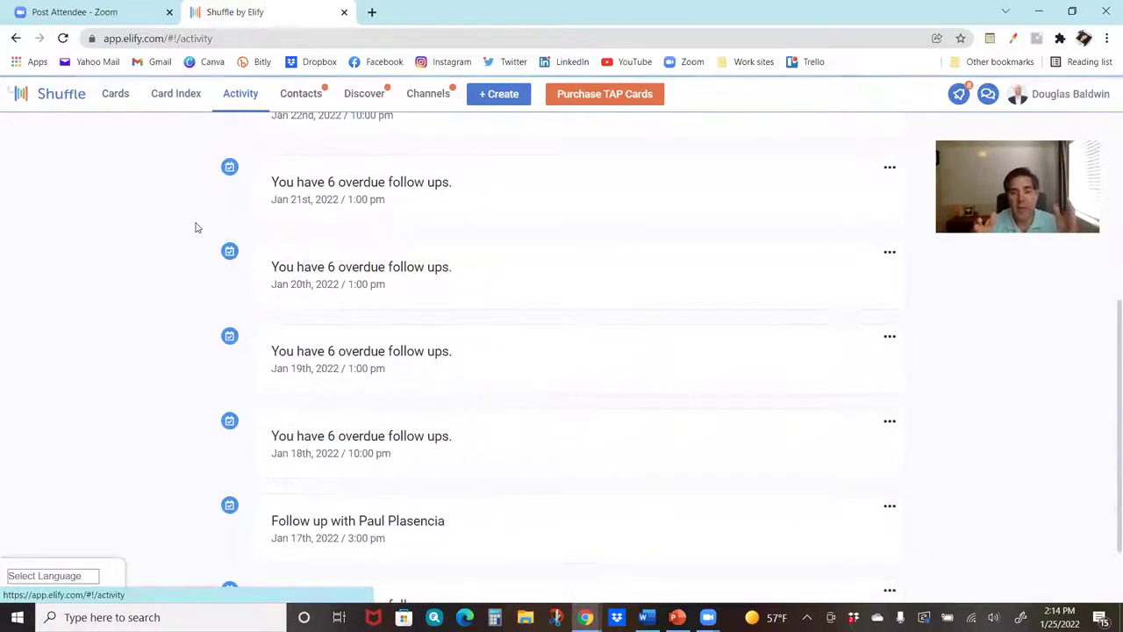
scroll(196, 228, "down", 1)
scroll(197, 228, "down", 1)
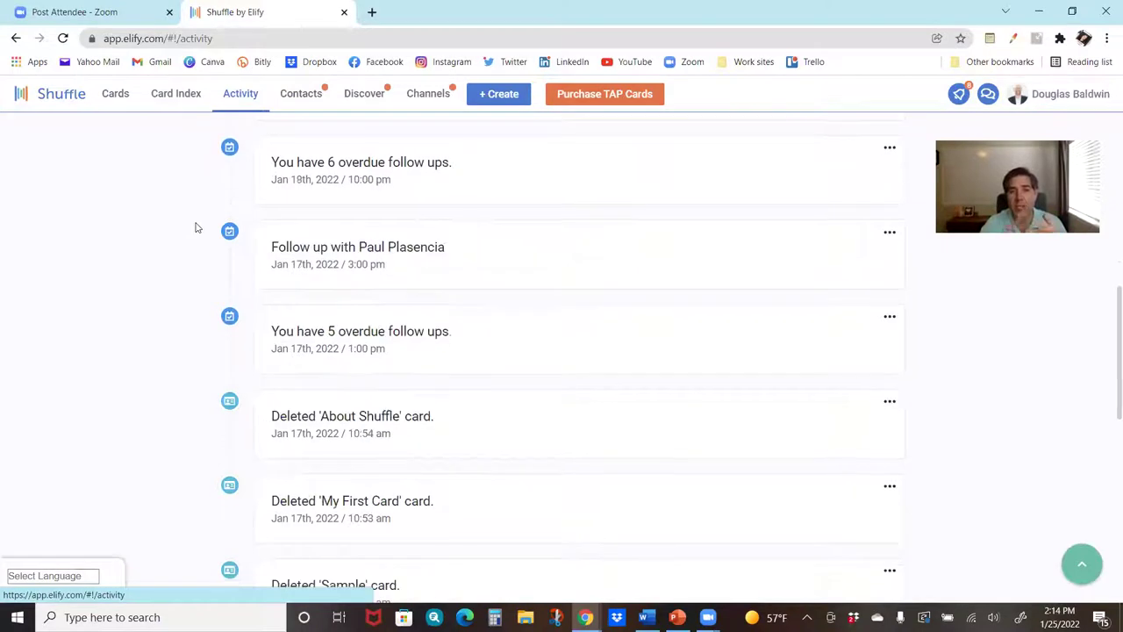
scroll(196, 228, "down", 1)
scroll(196, 229, "down", 1)
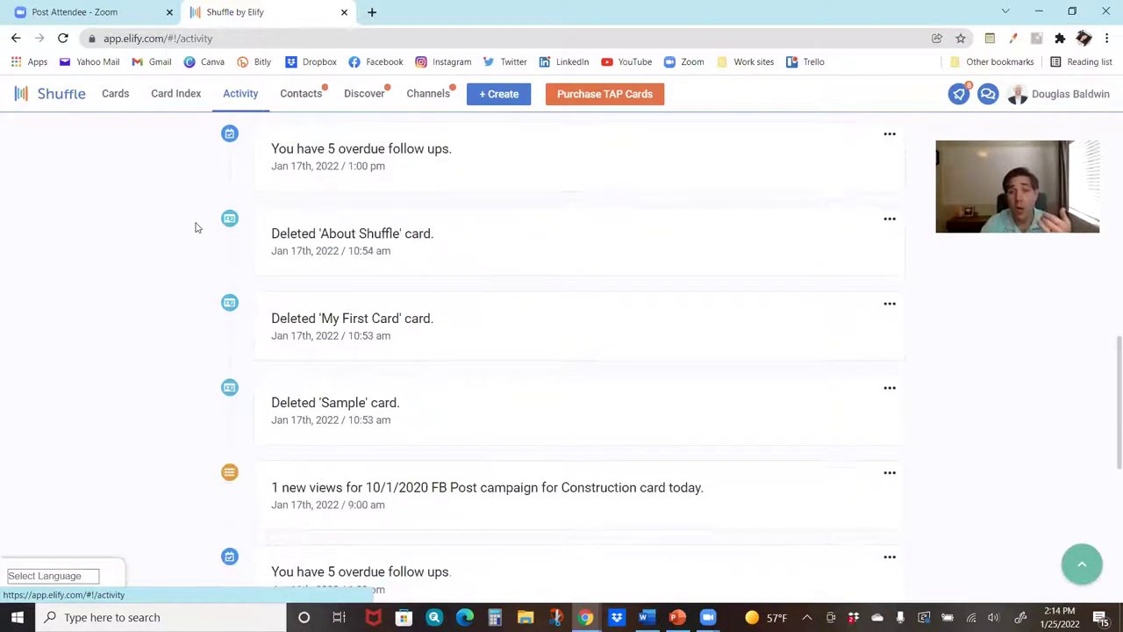
scroll(196, 228, "down", 1)
scroll(196, 228, "down", 1)
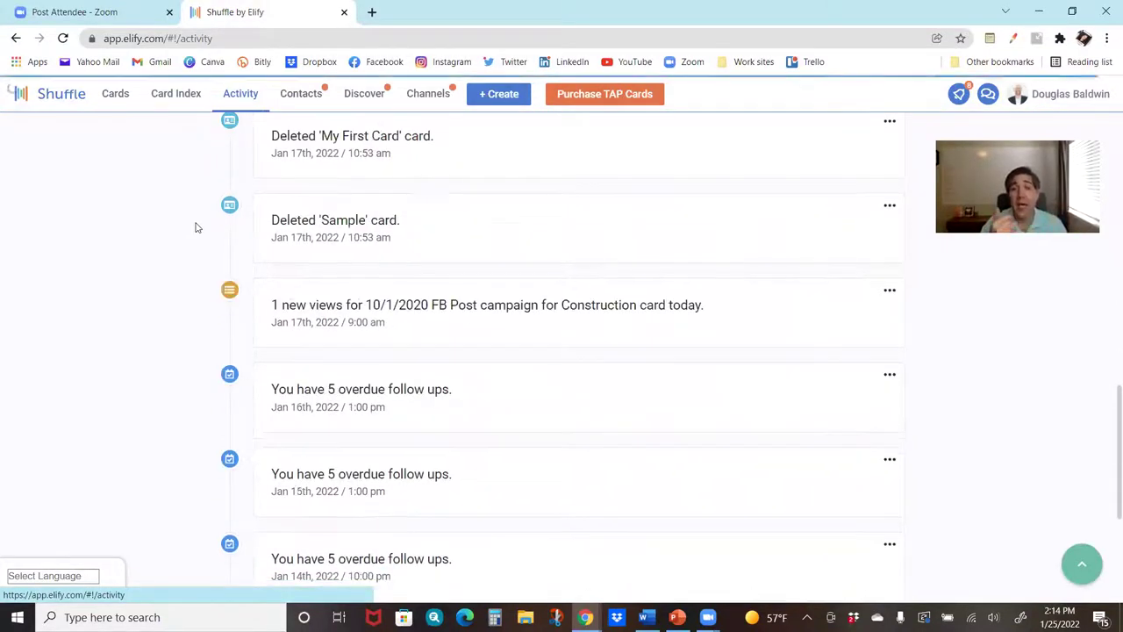
scroll(197, 233, "down", 2)
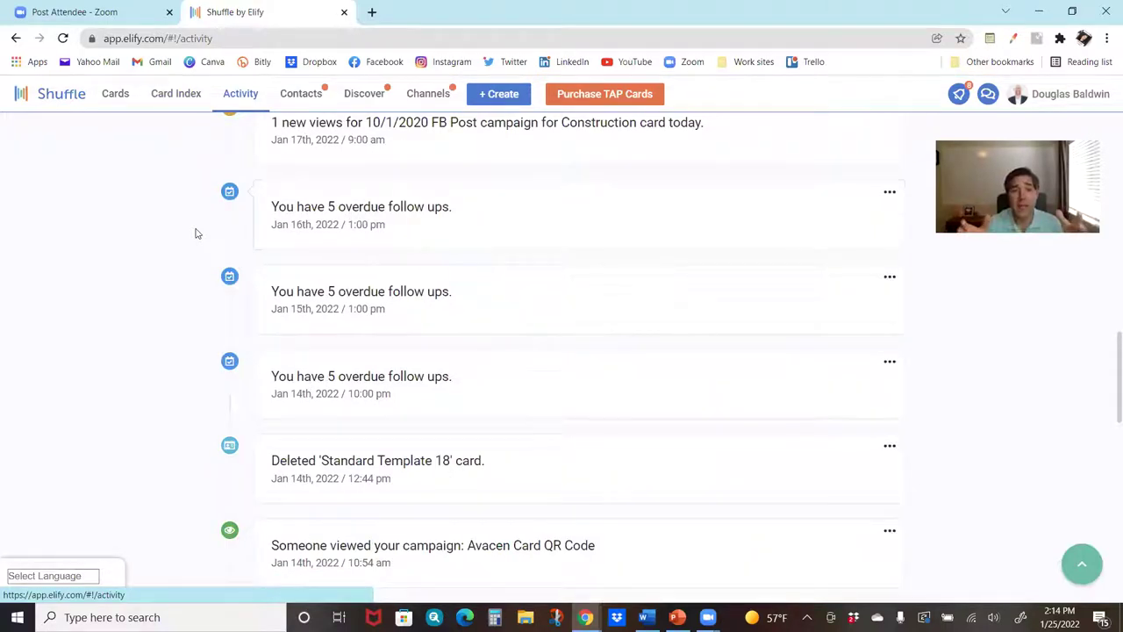
left_click_drag(1107, 383, 1105, 144)
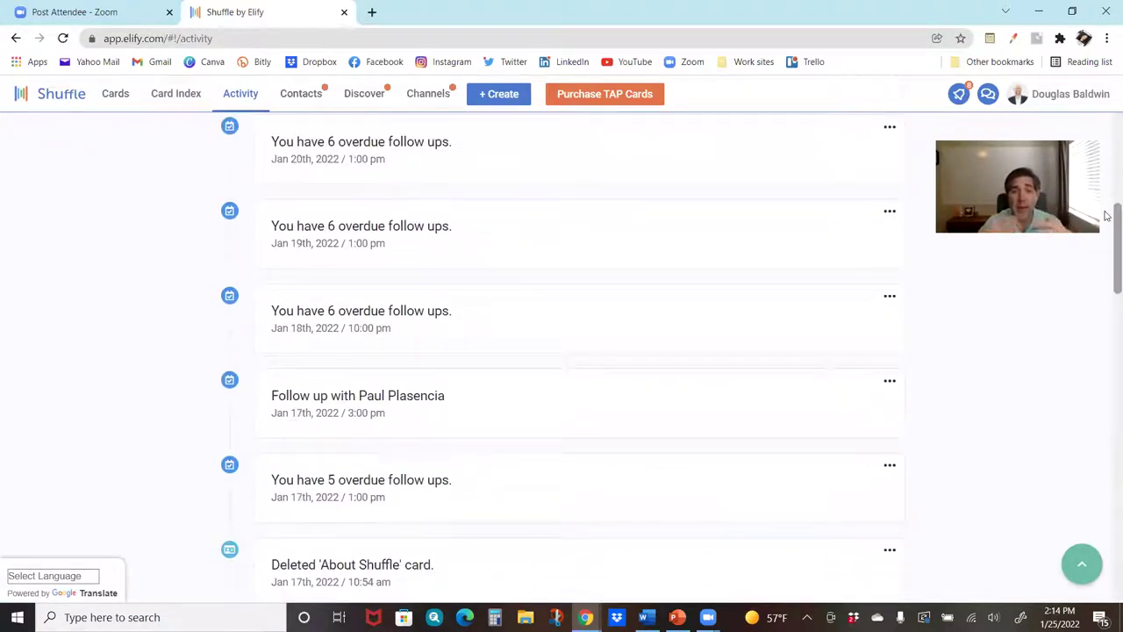
scroll(1107, 147, "up", 3)
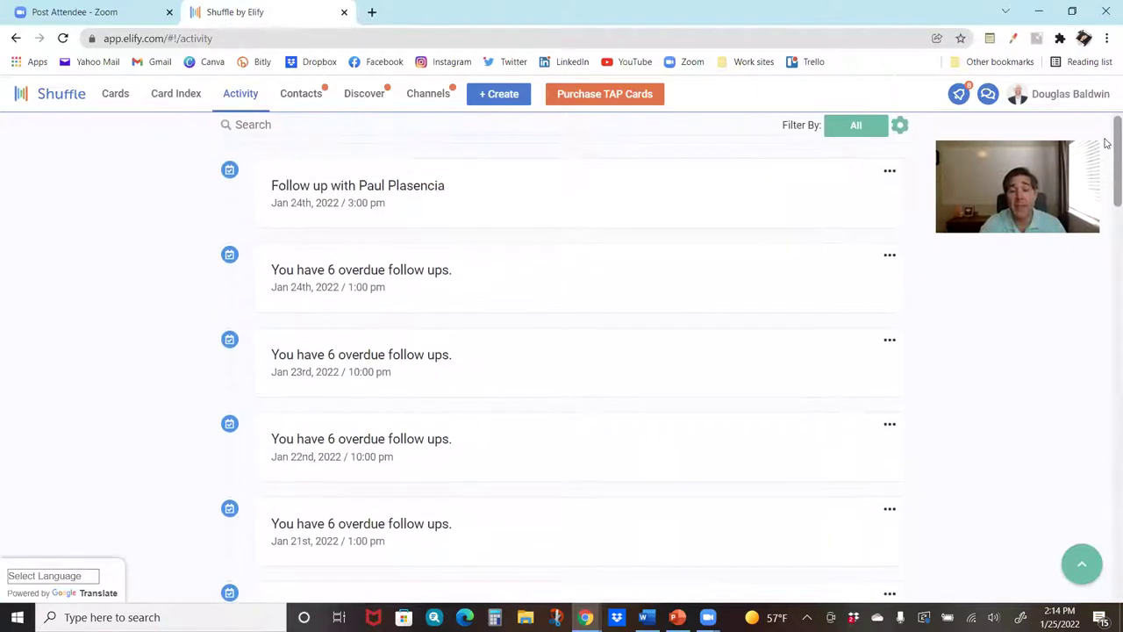
scroll(777, 313, "up", 5)
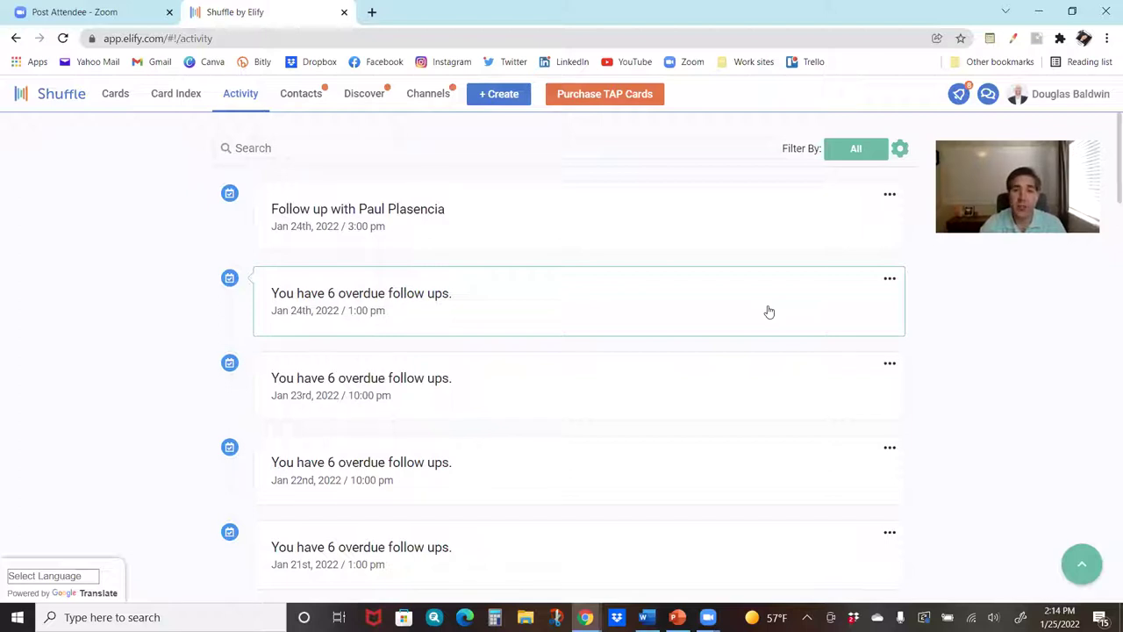
Filter the activity log by Send, switch the filter to Follow Ups, and look over the follow-up entries
left_click(860, 153)
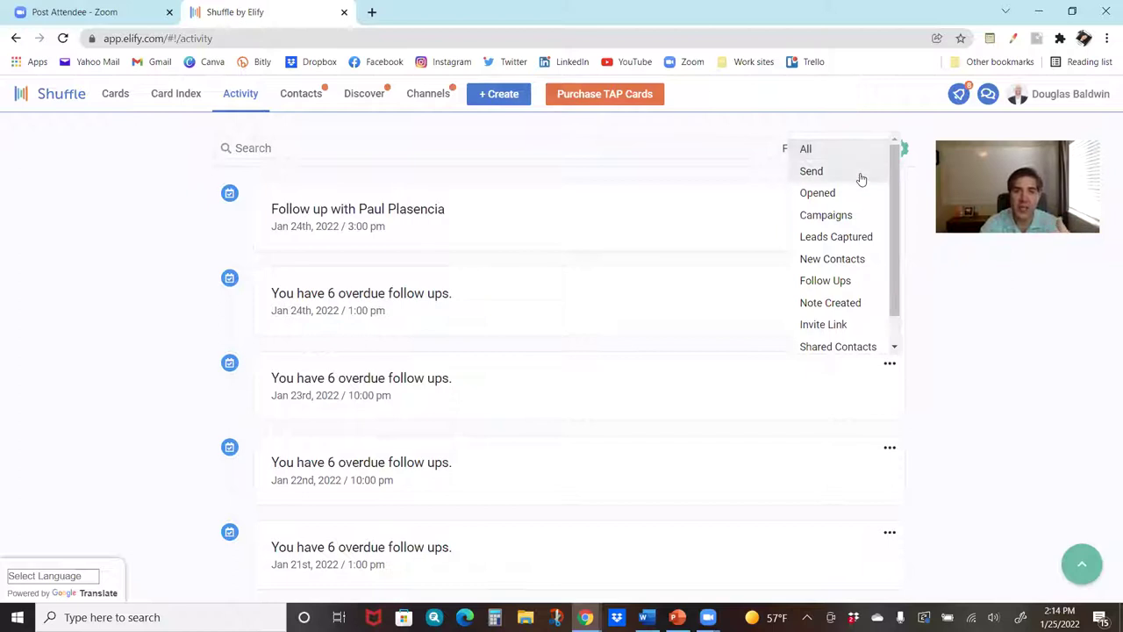
left_click(858, 174)
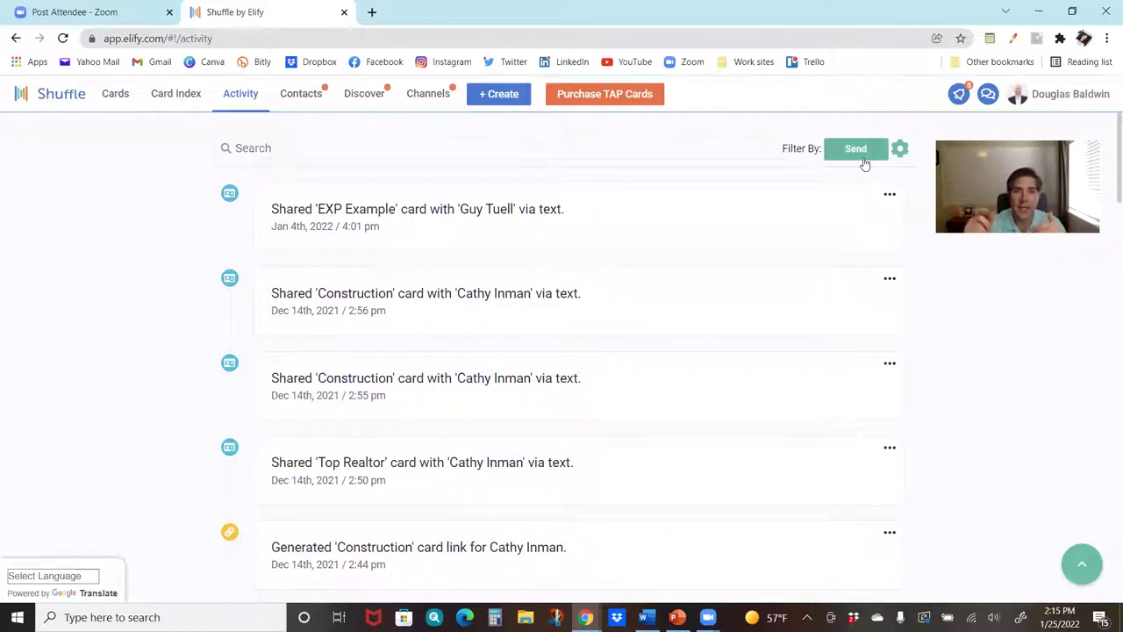
left_click(855, 151)
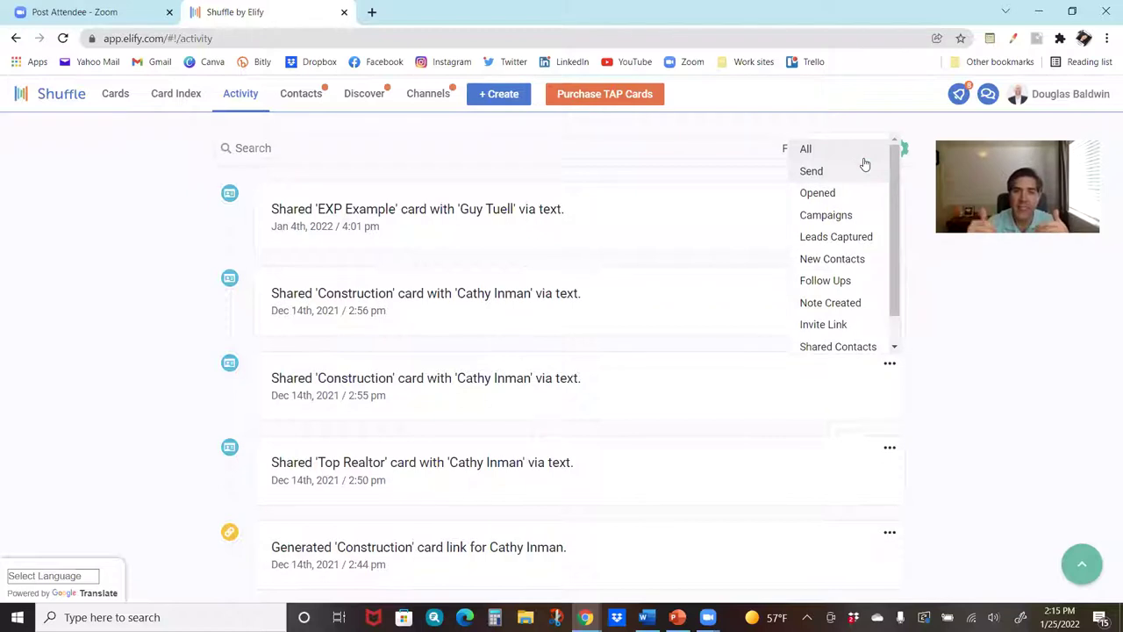
scroll(891, 213, "down", 1)
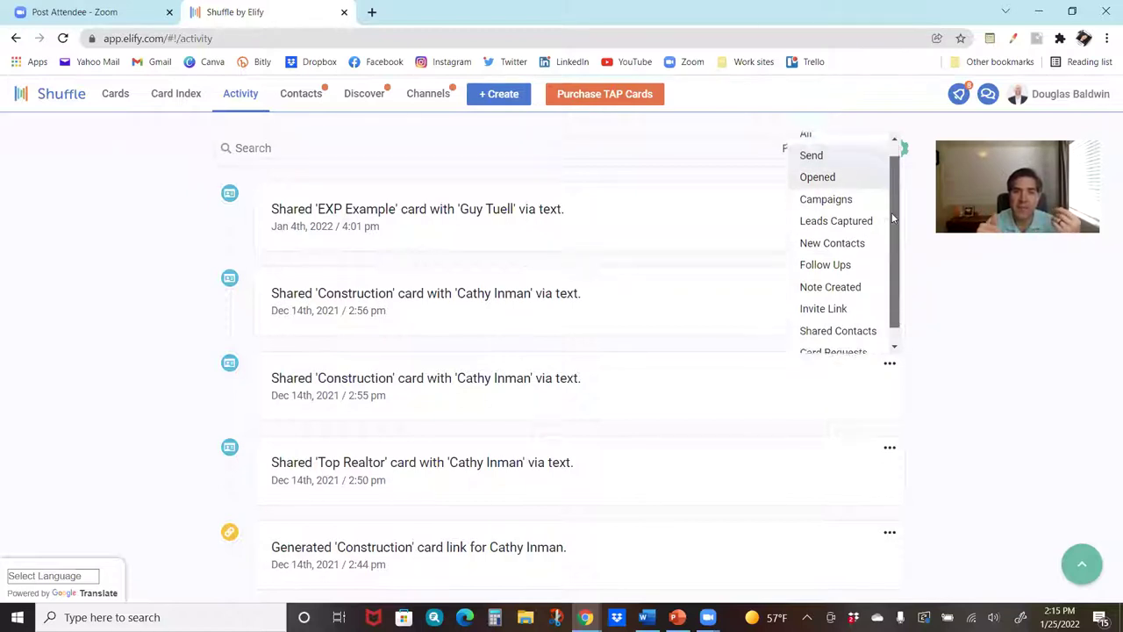
left_click_drag(893, 230, 892, 195)
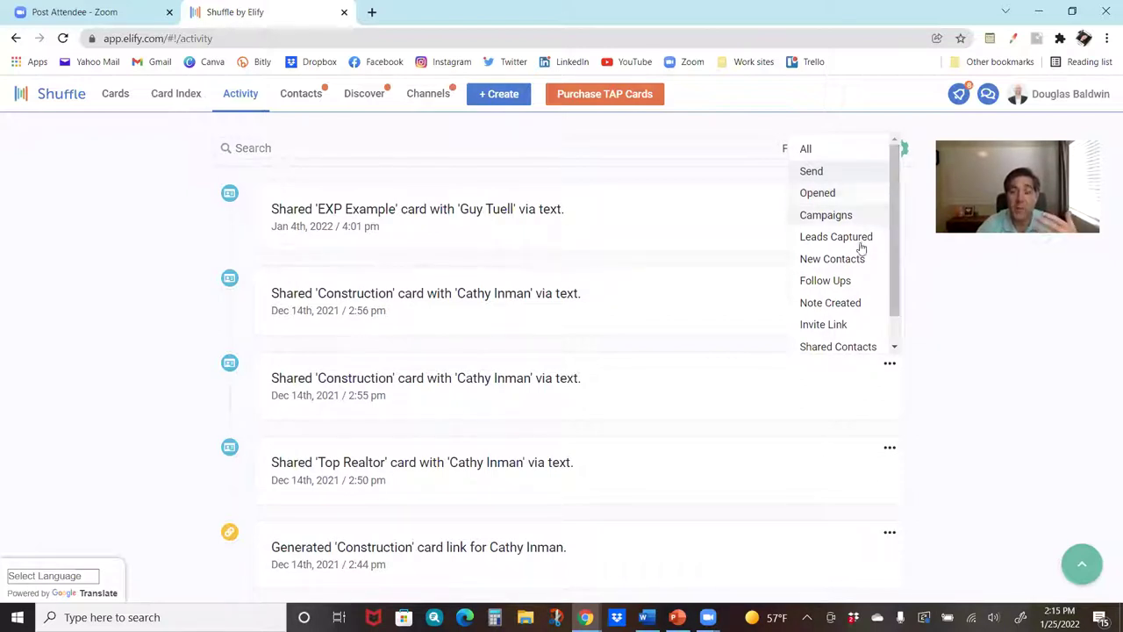
left_click(847, 281)
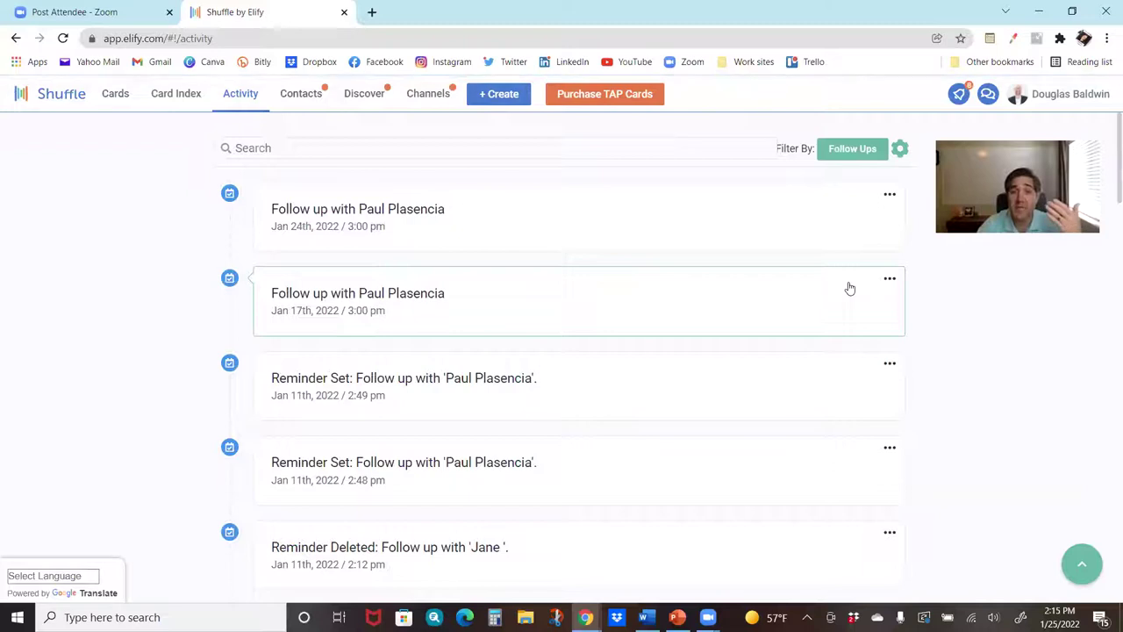
scroll(832, 338, "down", 1)
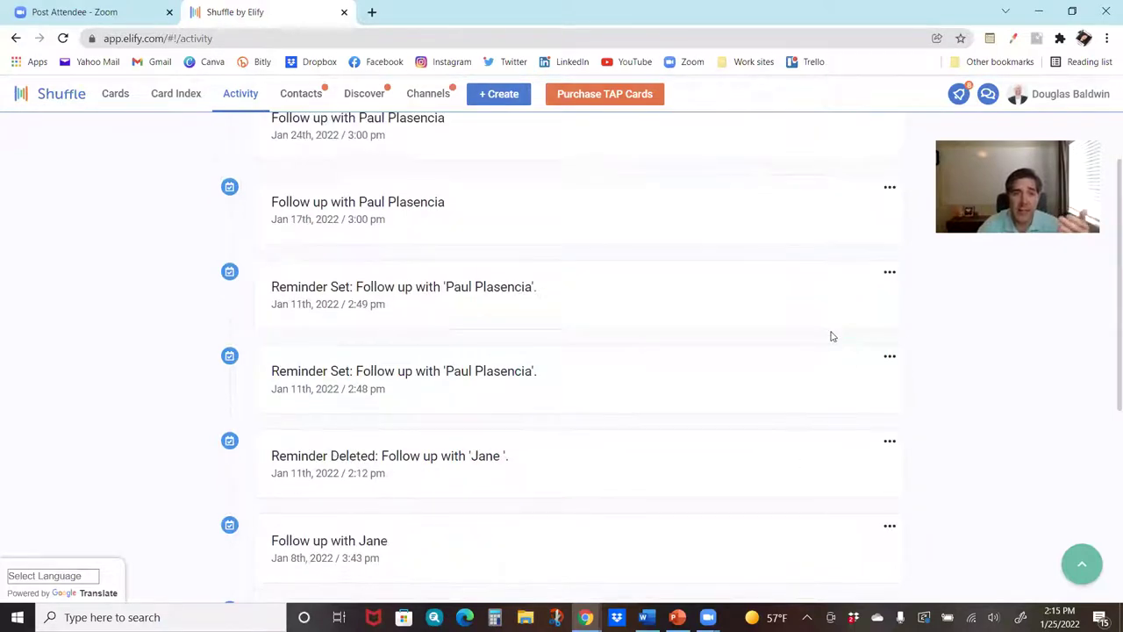
scroll(832, 337, "up", 1)
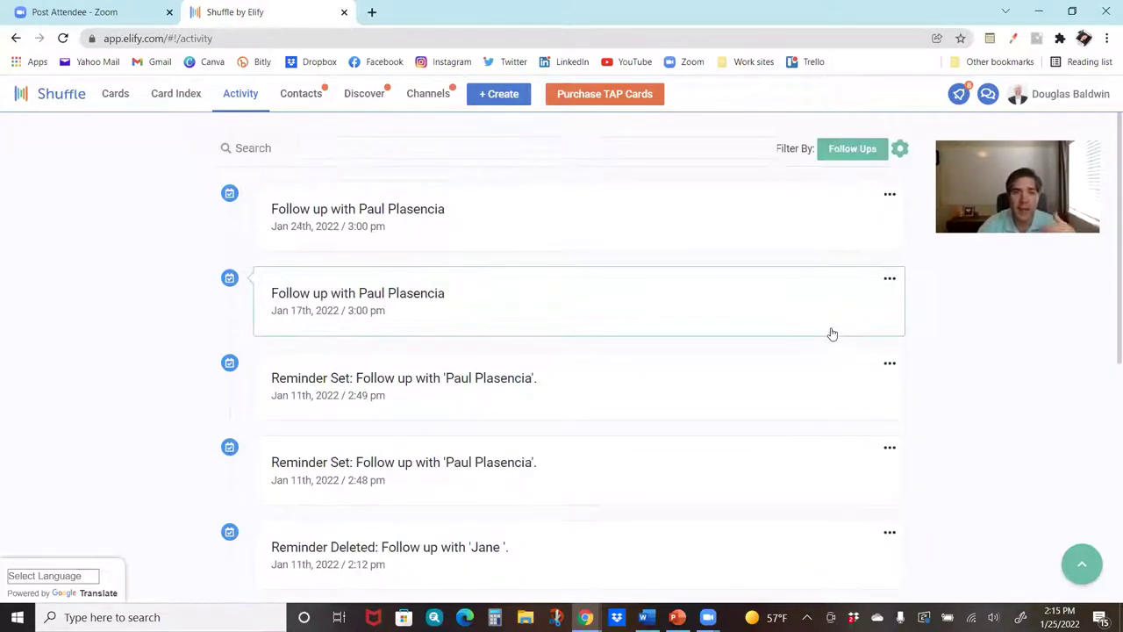
Filter the activity log by Send again and check the activity settings for the export option without exporting
left_click(854, 151)
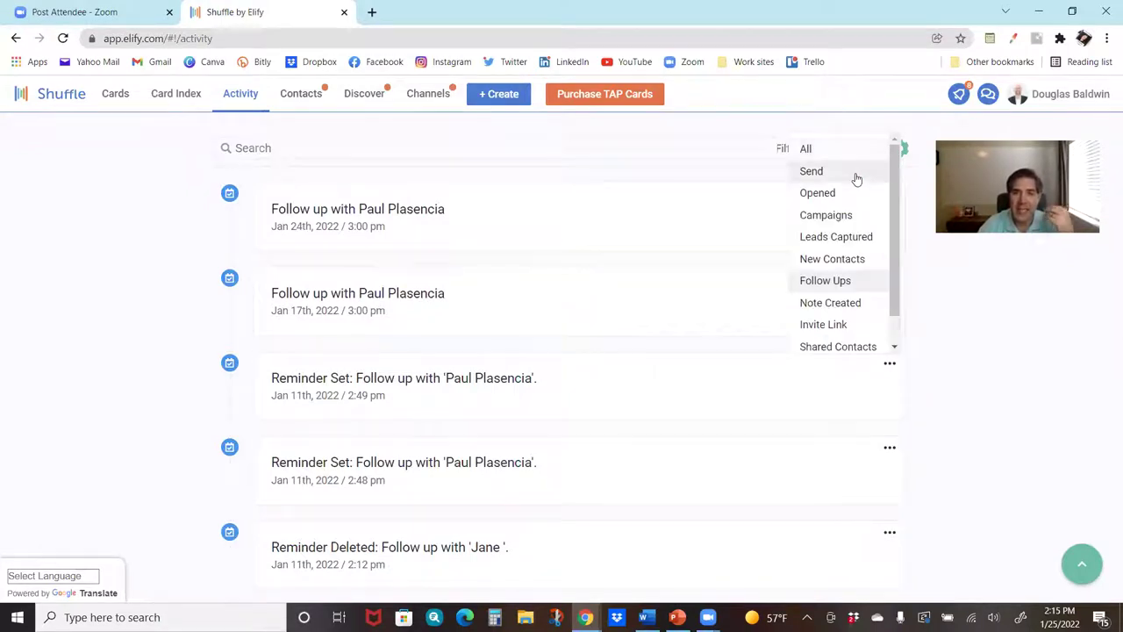
left_click(857, 175)
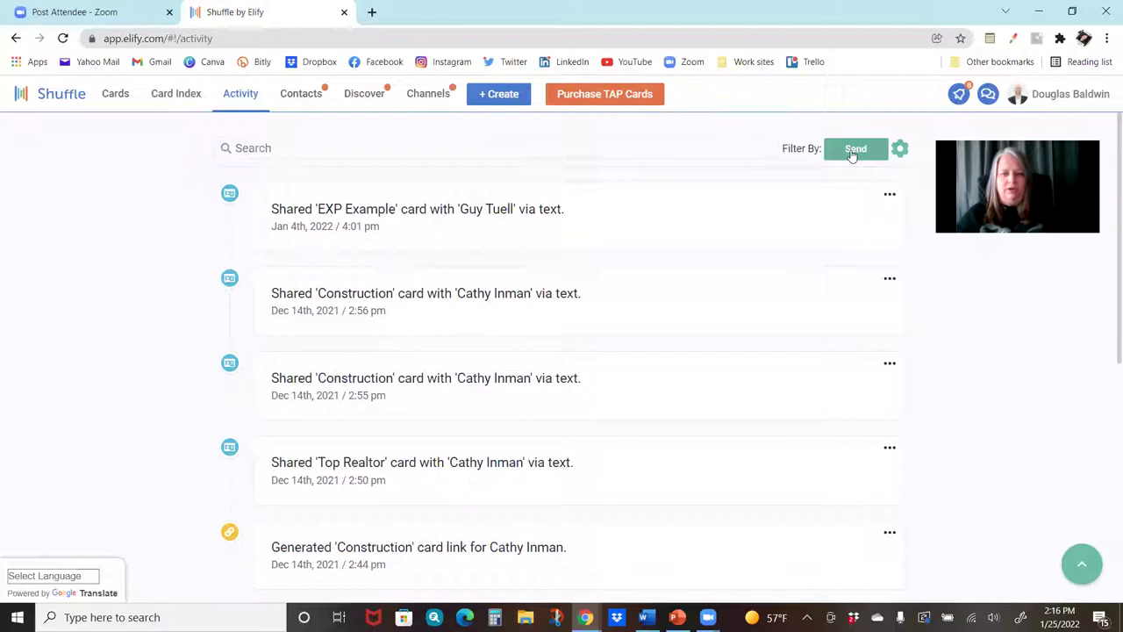
left_click(903, 153)
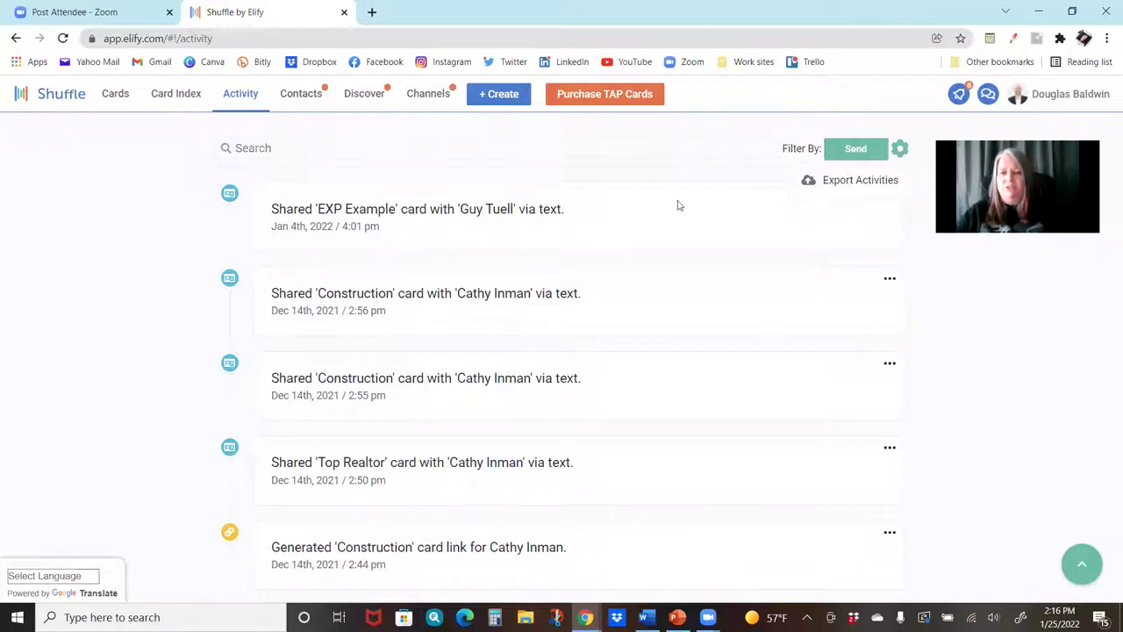
left_click(862, 153)
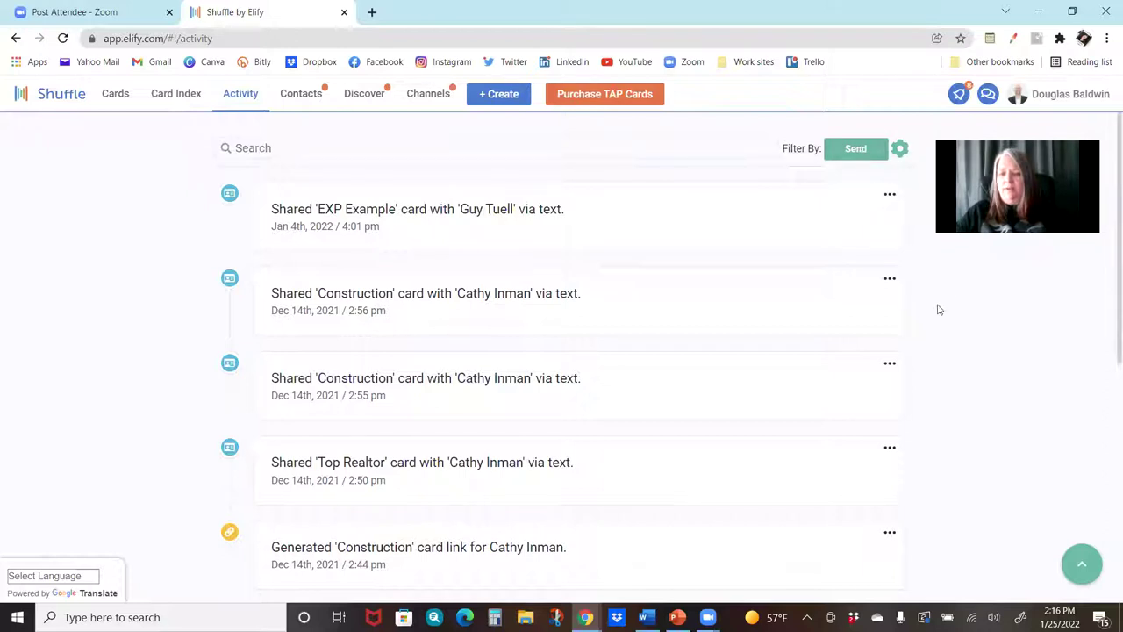
Reset the activity filter to All
left_click(851, 151)
left_click(847, 152)
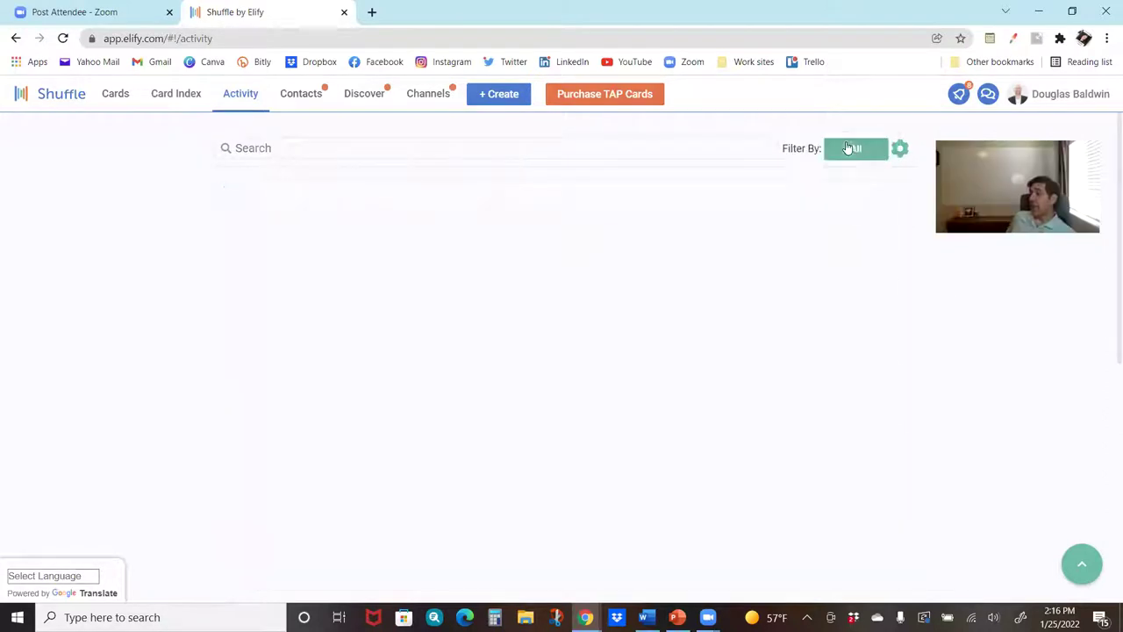
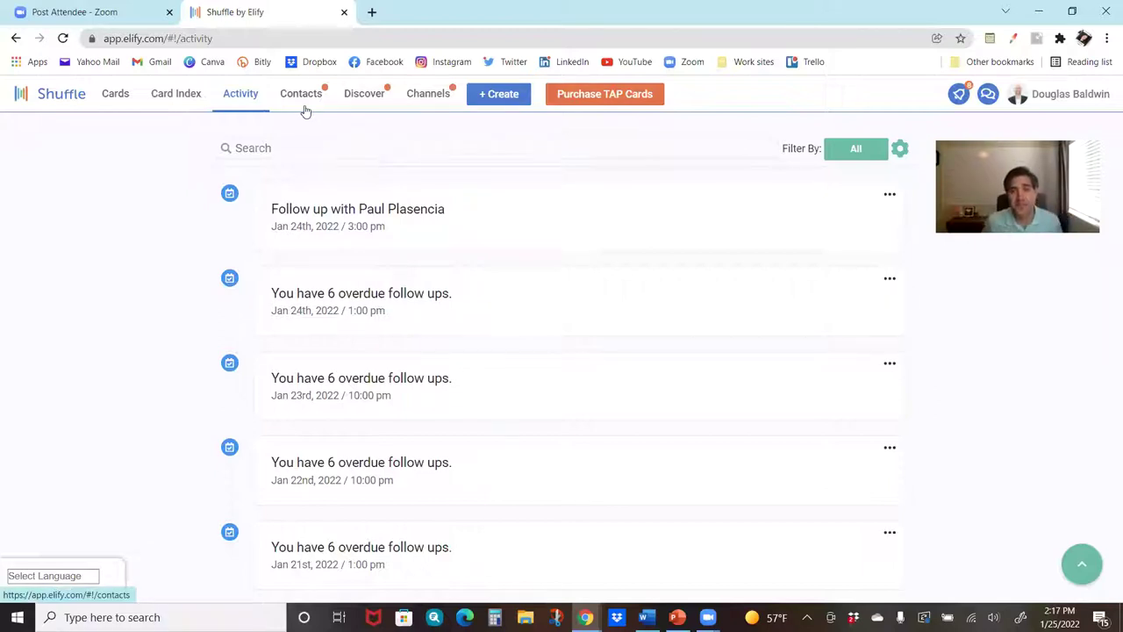
Open the Contacts page and look through the upper part of the contact list
left_click(305, 109)
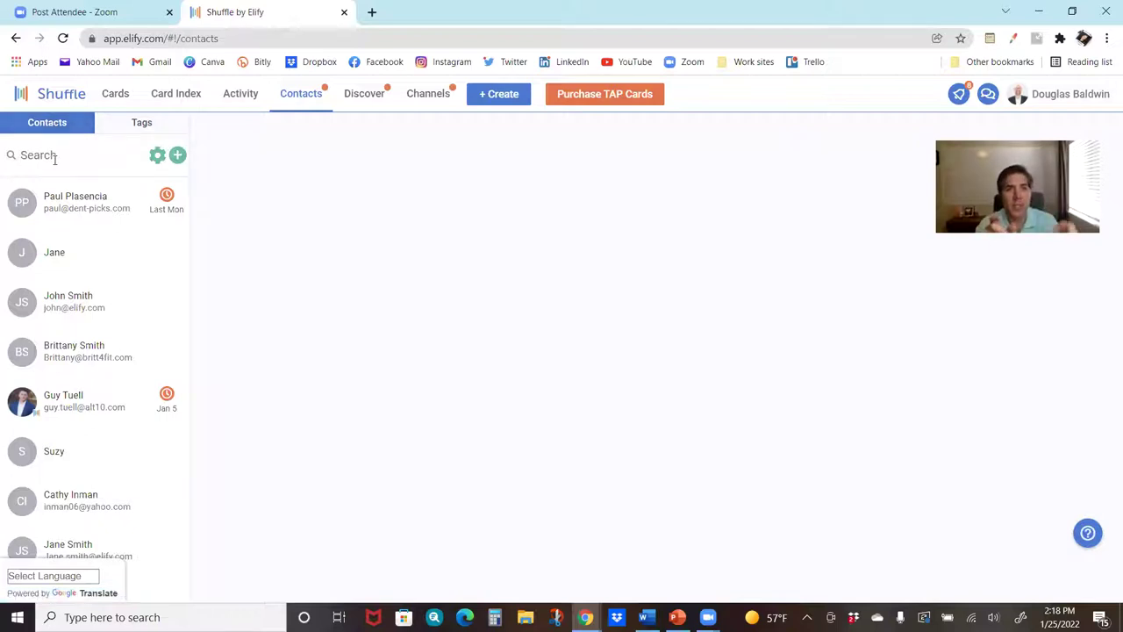
scroll(68, 386, "down", 1)
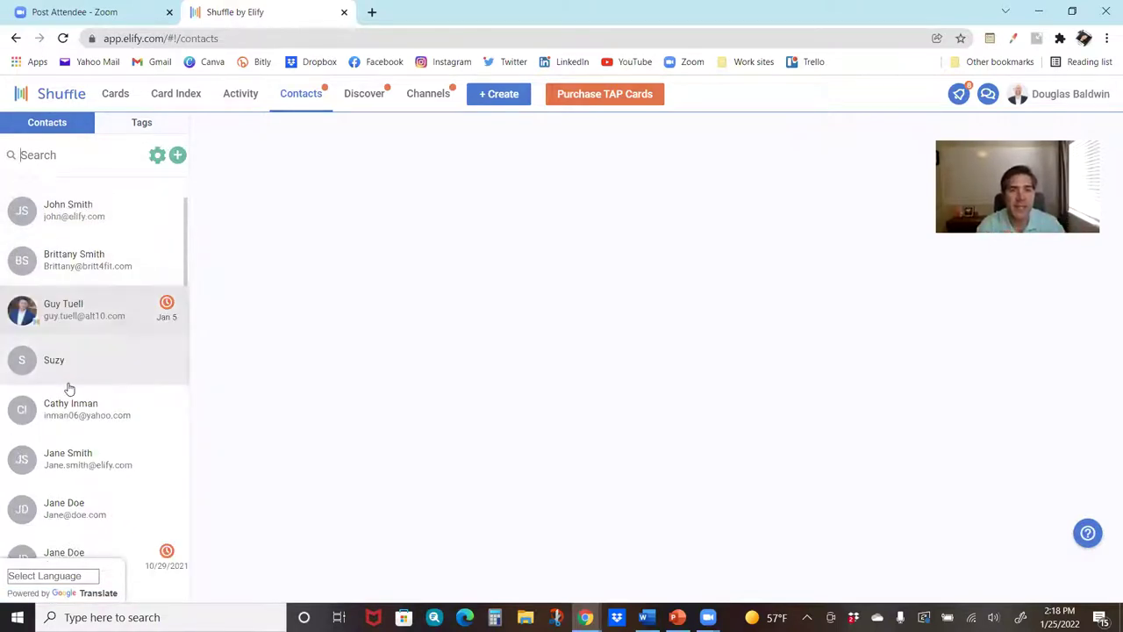
scroll(69, 386, "down", 2)
scroll(69, 386, "up", 1)
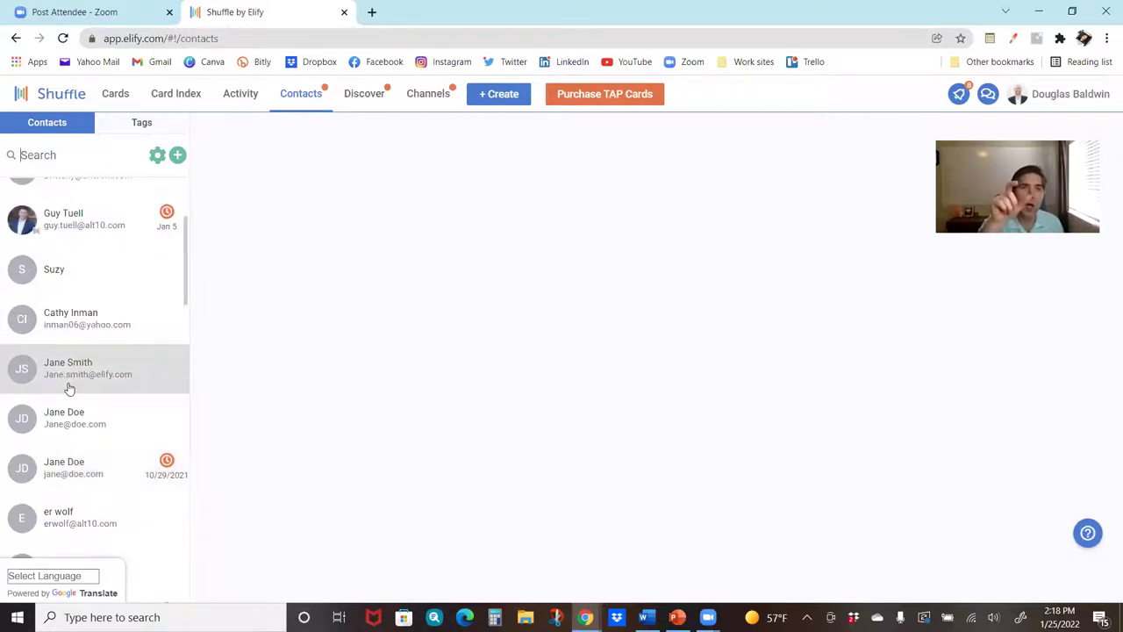
scroll(68, 386, "up", 2)
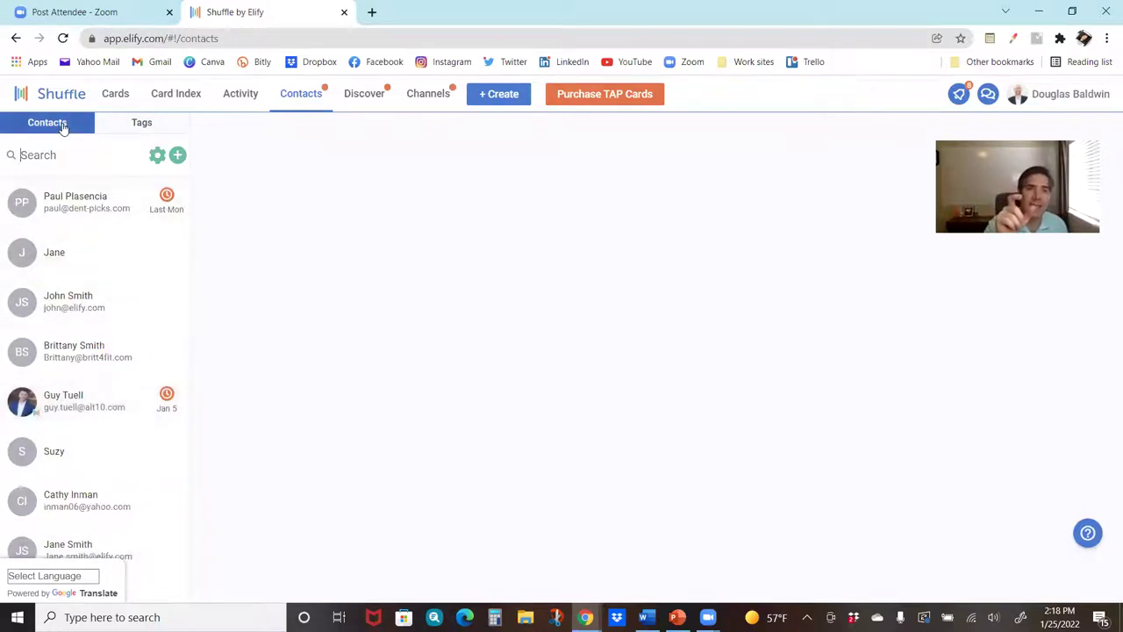
Switch from the contact list to the tags list and review its tags from Lead Capture through Social
left_click(143, 126)
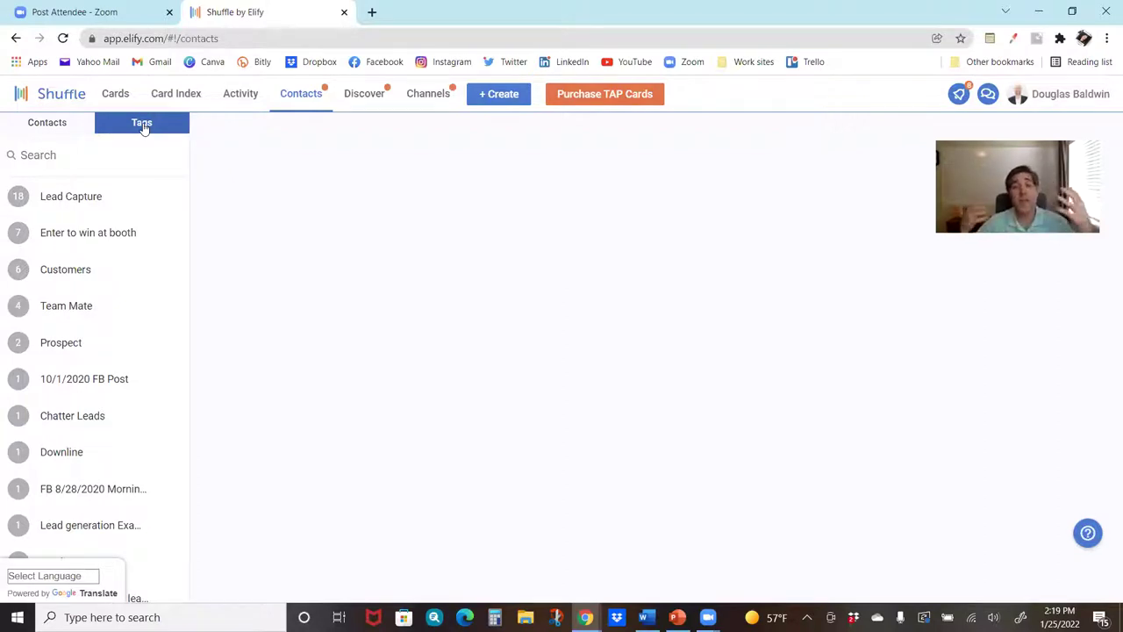
scroll(147, 235, "down", 3)
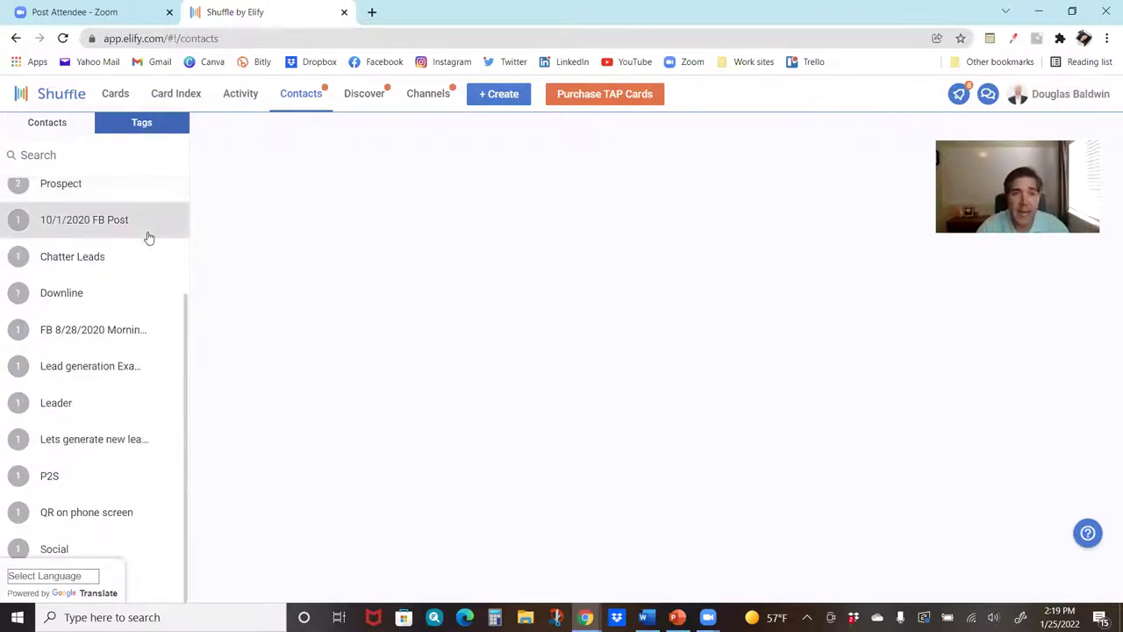
scroll(147, 235, "up", 3)
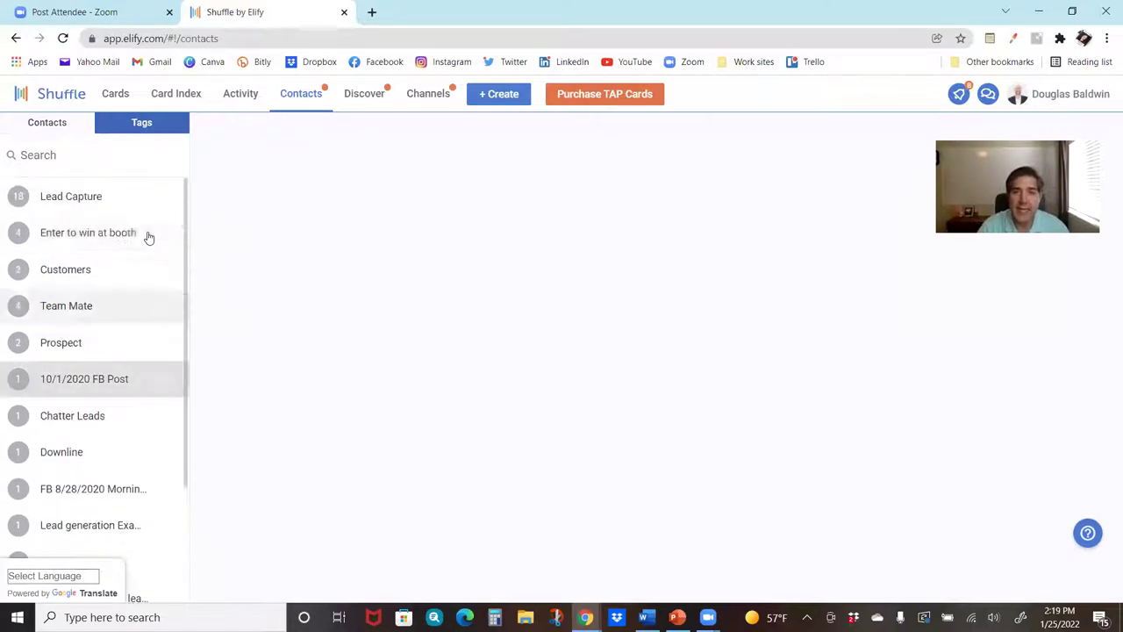
scroll(147, 235, "down", 3)
scroll(148, 237, "up", 3)
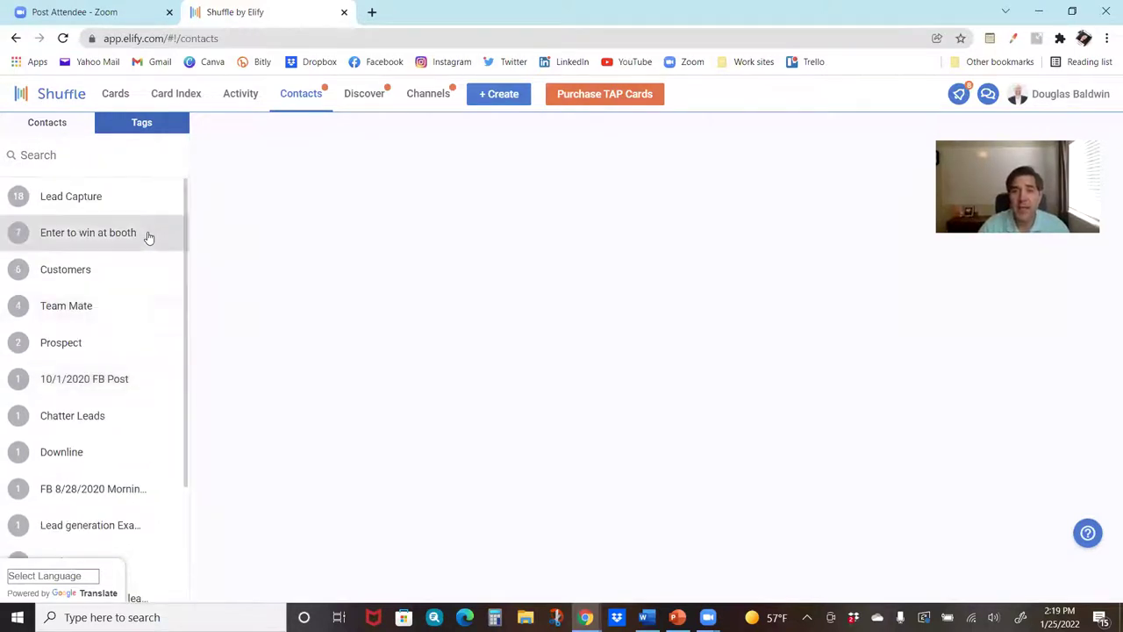
scroll(150, 238, "down", 2)
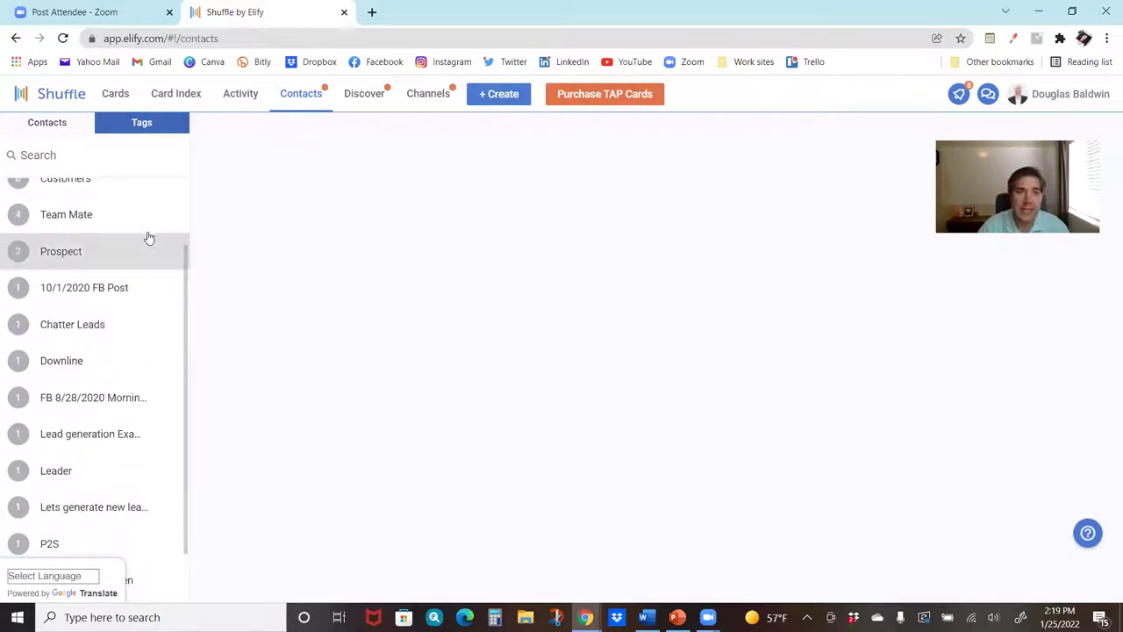
scroll(149, 238, "up", 2)
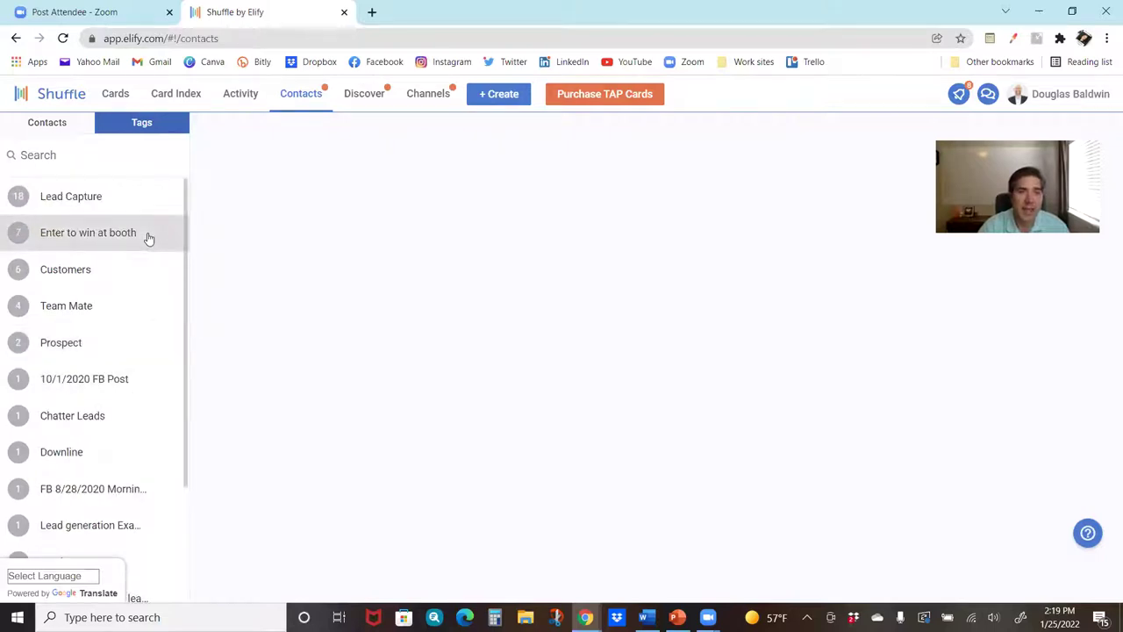
scroll(131, 285, "down", 4)
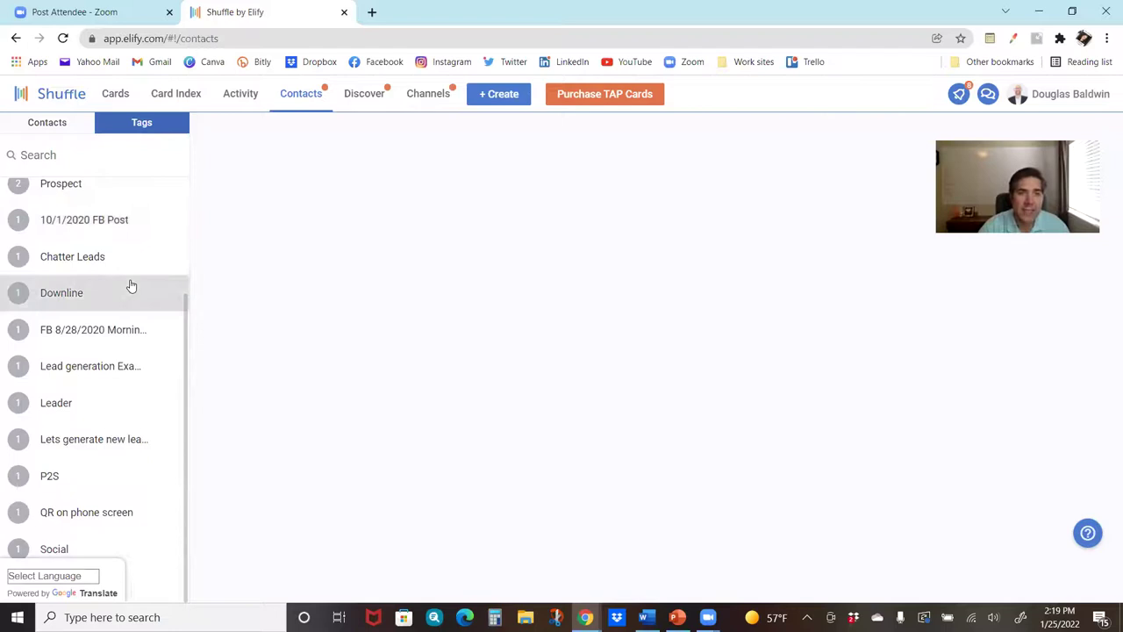
View the contacts tagged Prospect and return to the start of the full contact list
left_click(61, 186)
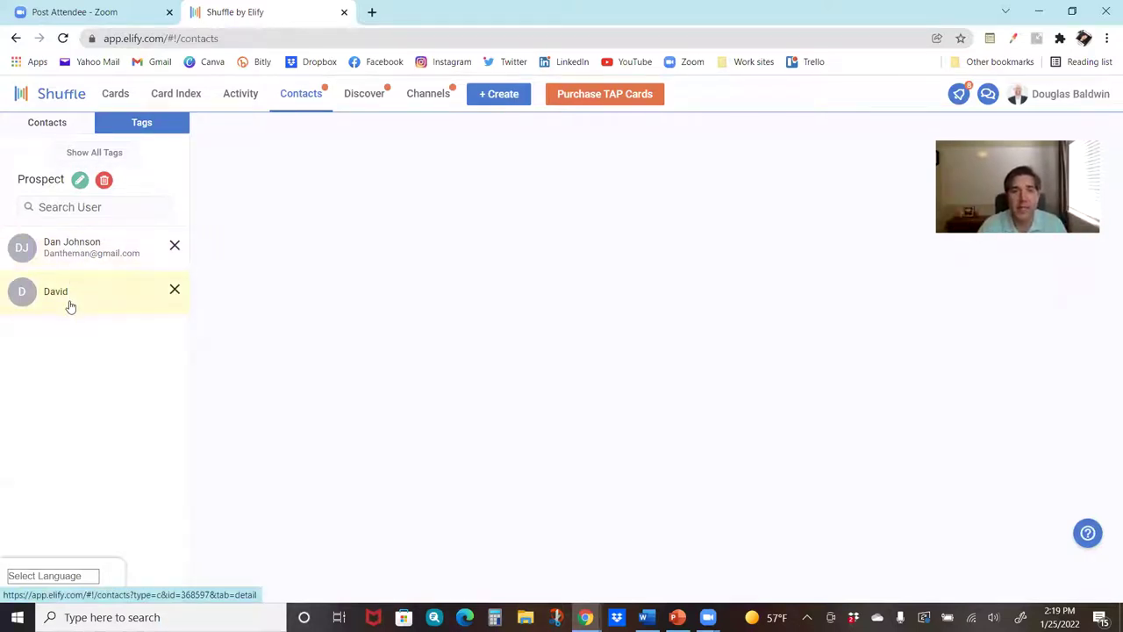
left_click(60, 123)
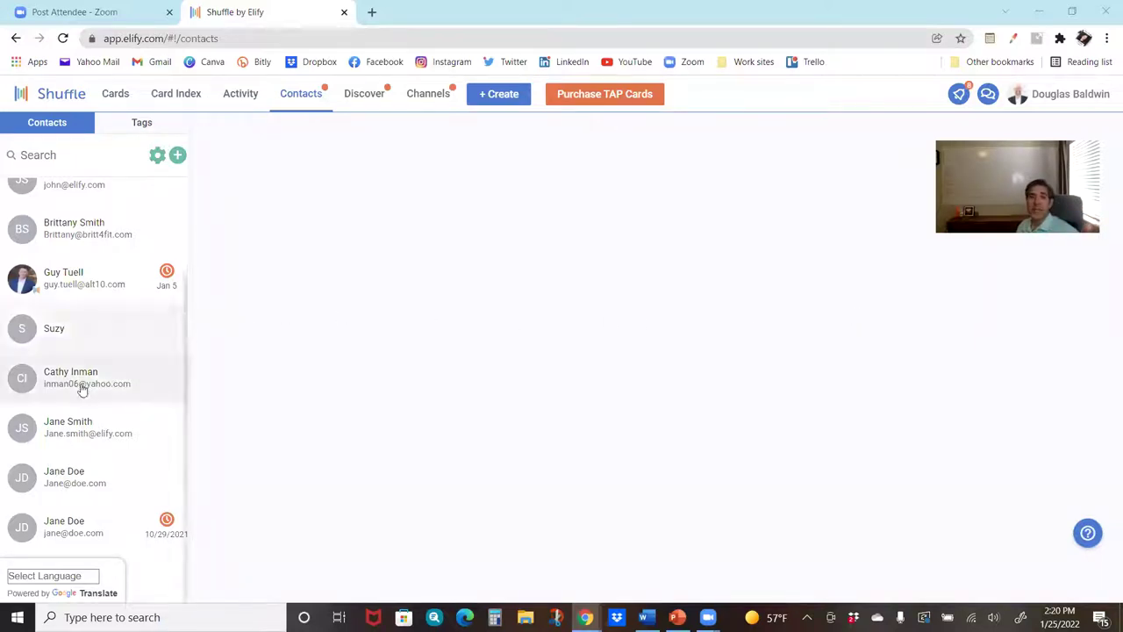
scroll(79, 391, "up", 2)
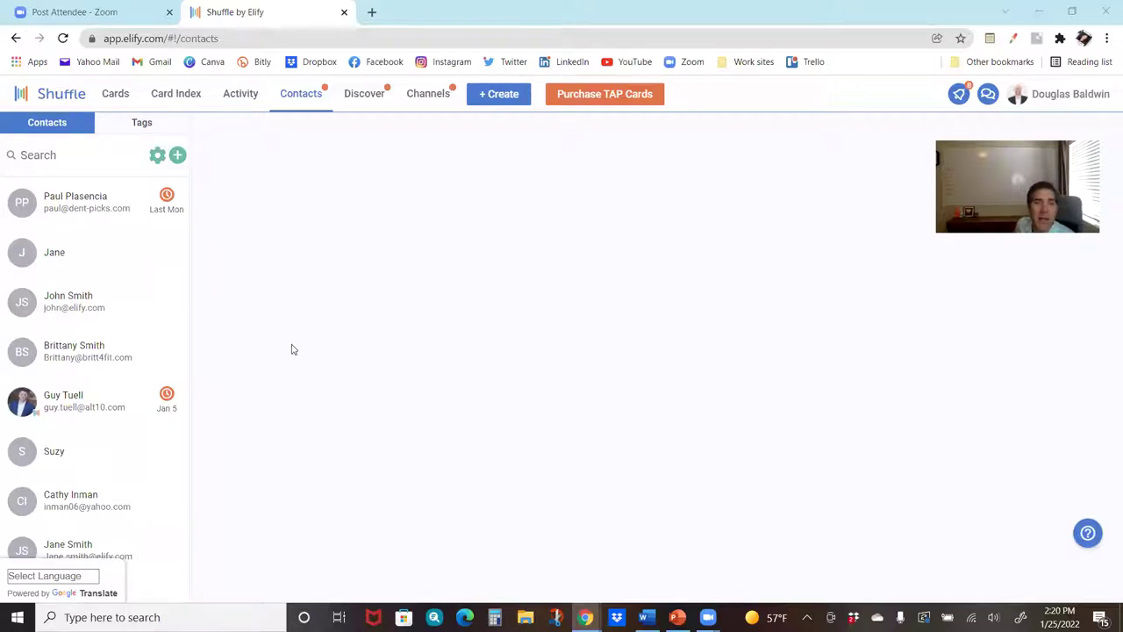
Sort the contact list by Upcoming Follow-Up, and switch the sort order to A-Z
left_click(157, 159)
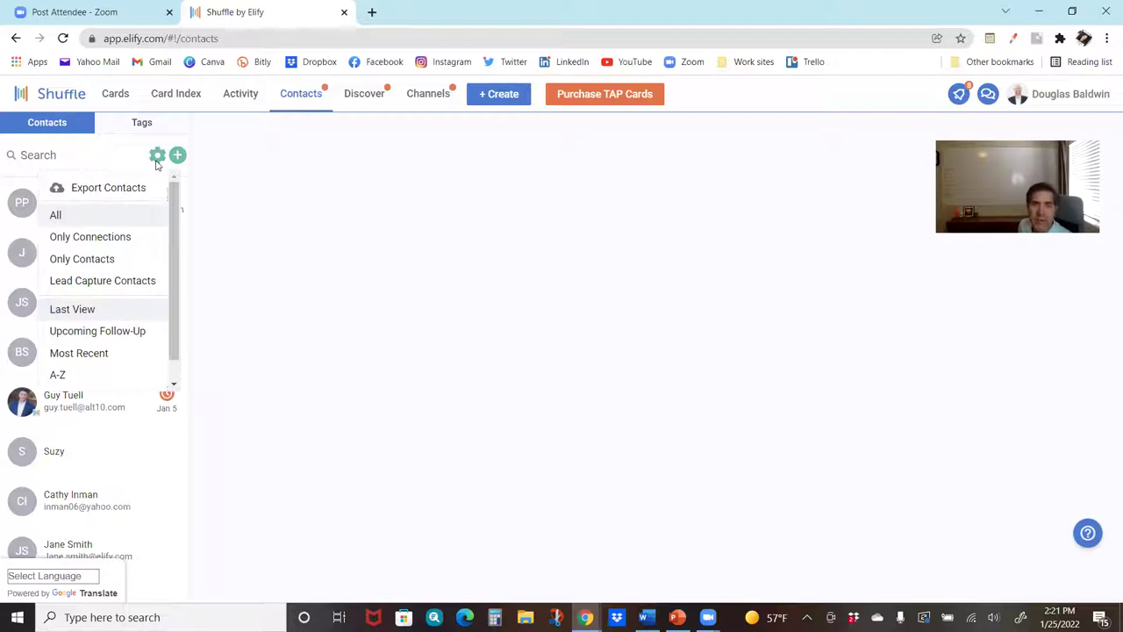
left_click(83, 331)
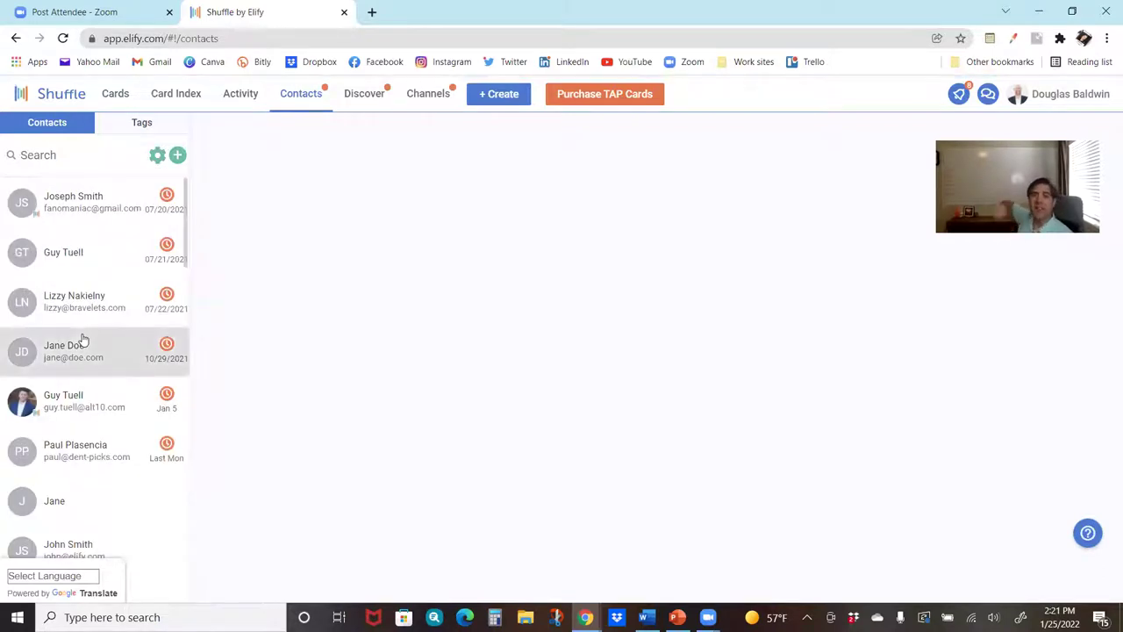
left_click(157, 155)
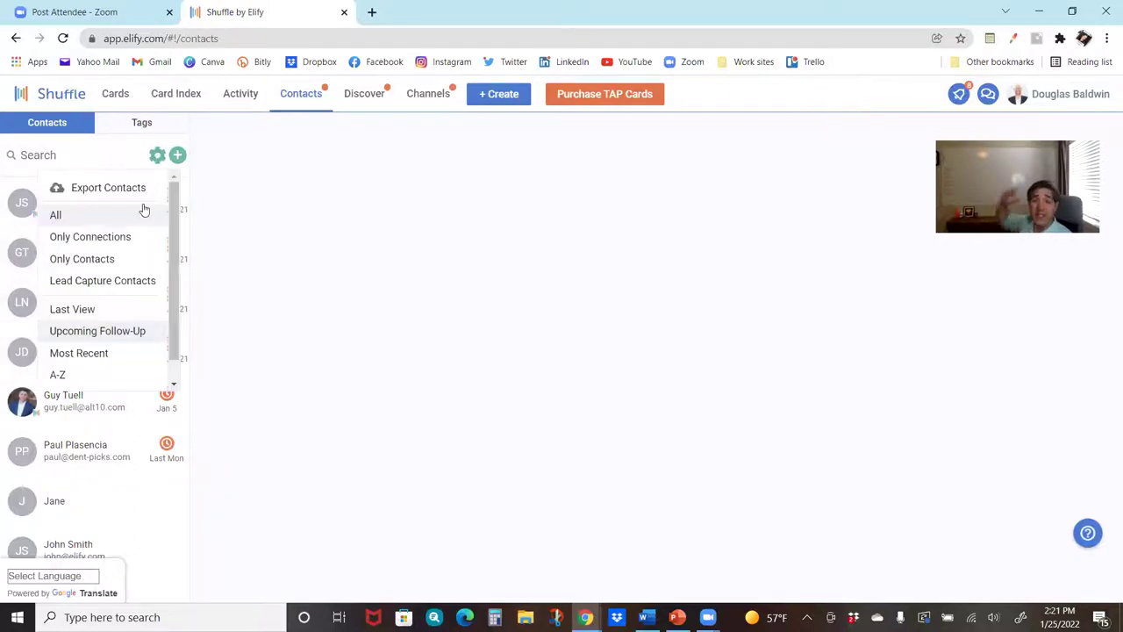
left_click(102, 375)
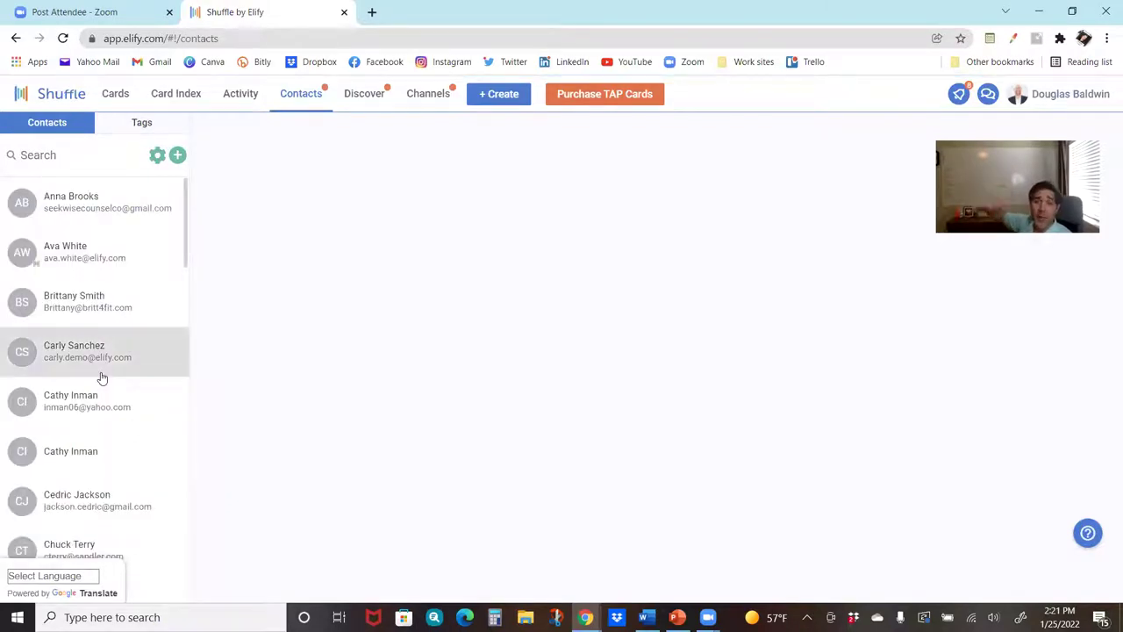
Filter the contact list to Only Connections and sort it by Most Recent
left_click(156, 155)
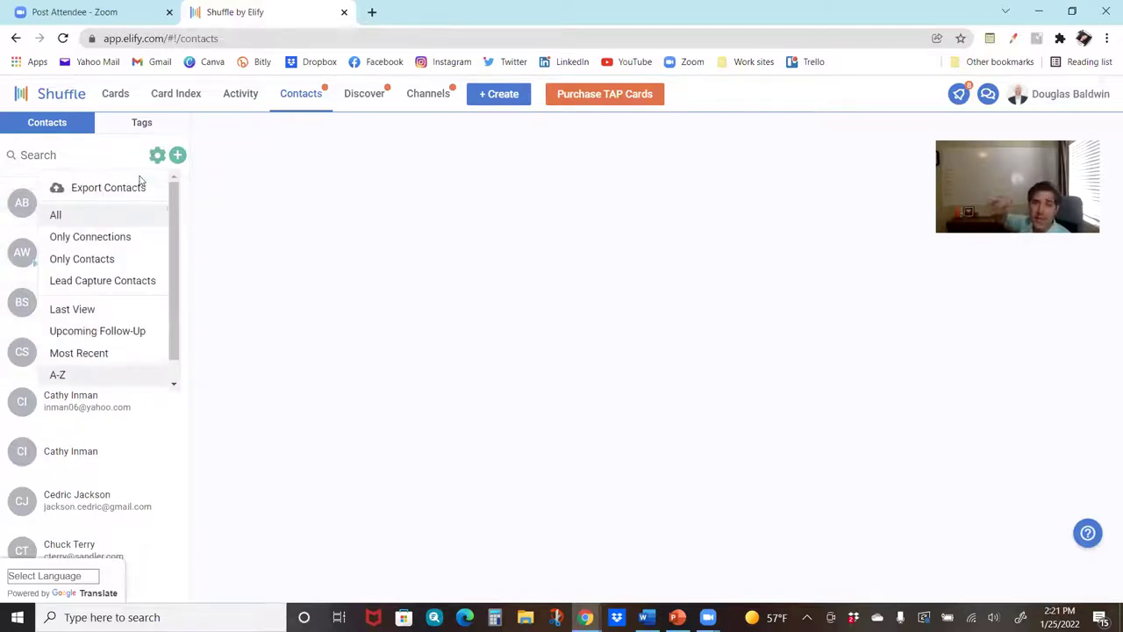
left_click(124, 248)
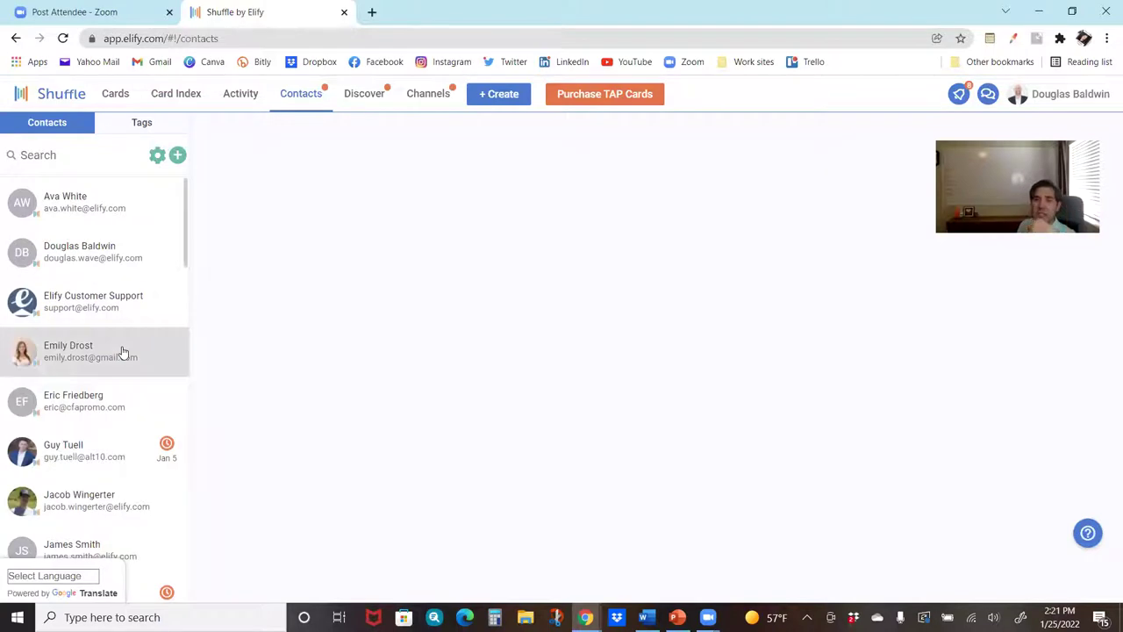
left_click(157, 158)
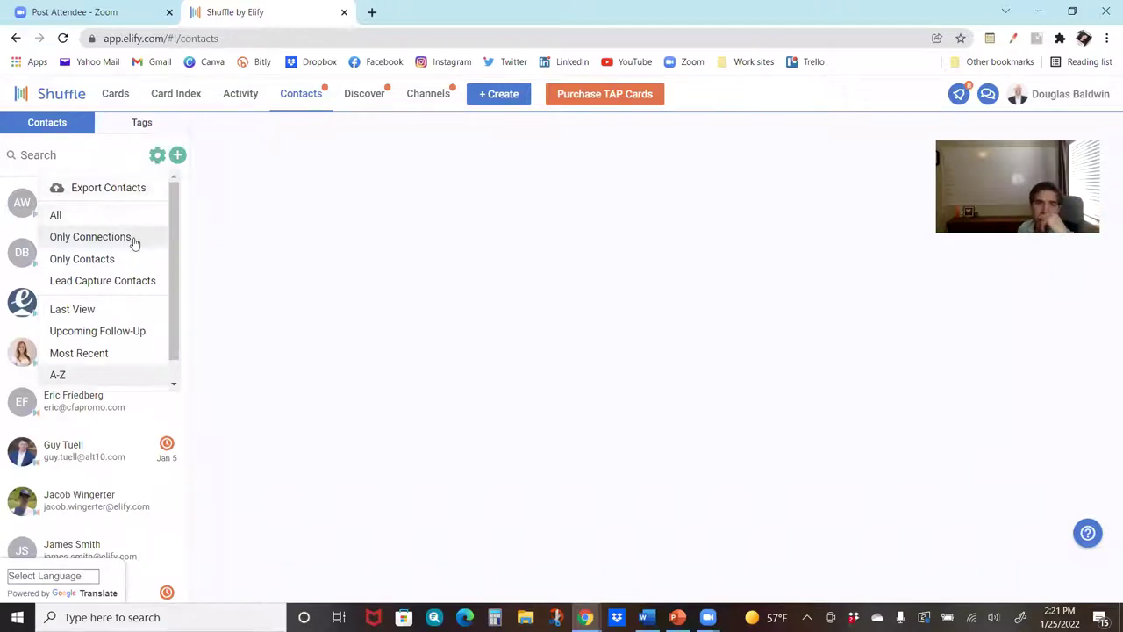
left_click(115, 354)
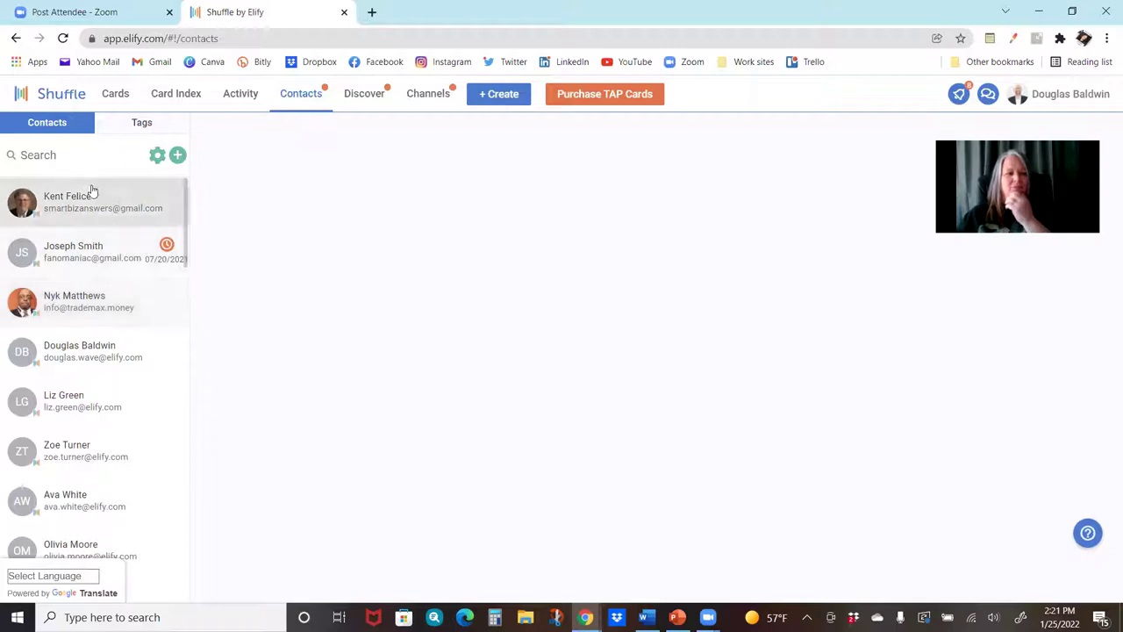
Examine the new contact form including its advanced fields, and discard it without creating a contact
left_click(178, 155)
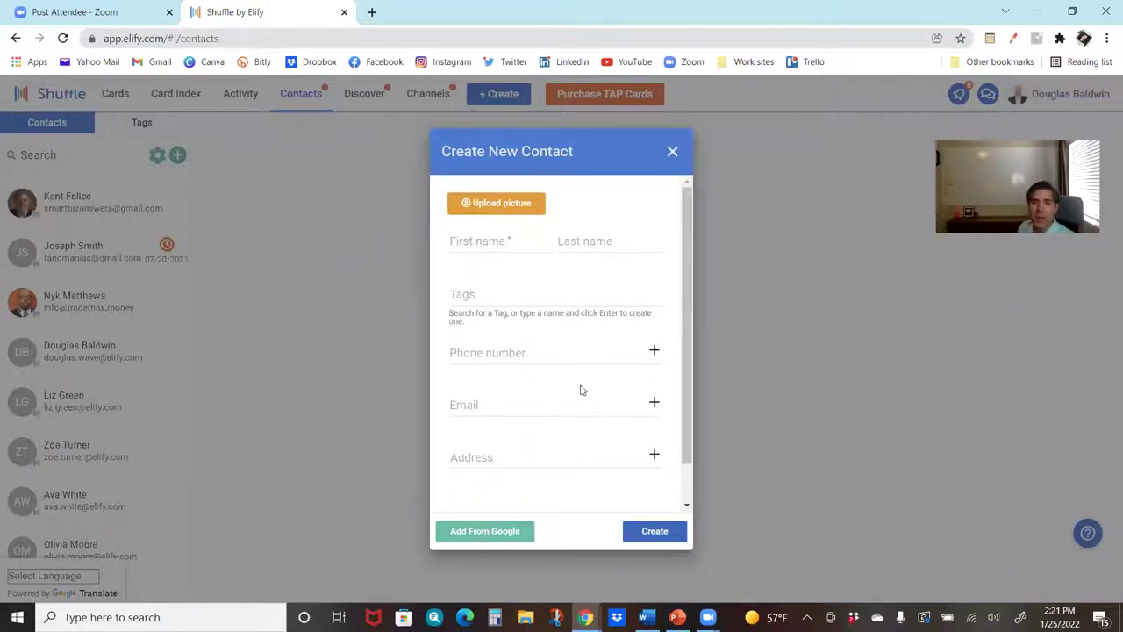
left_click_drag(689, 391, 689, 454)
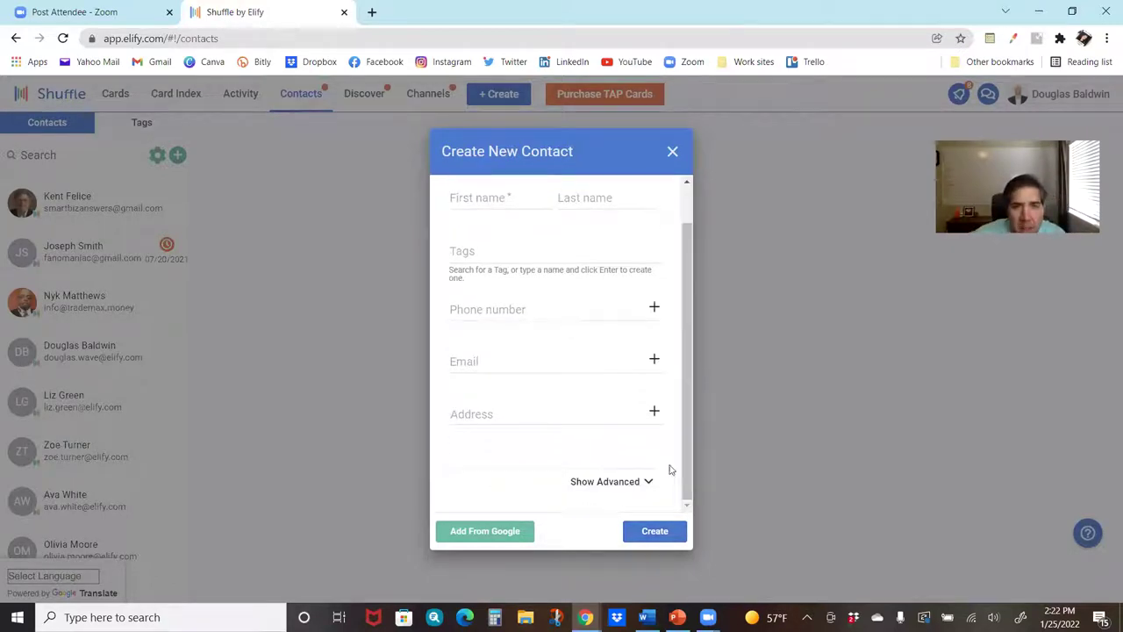
left_click(649, 483)
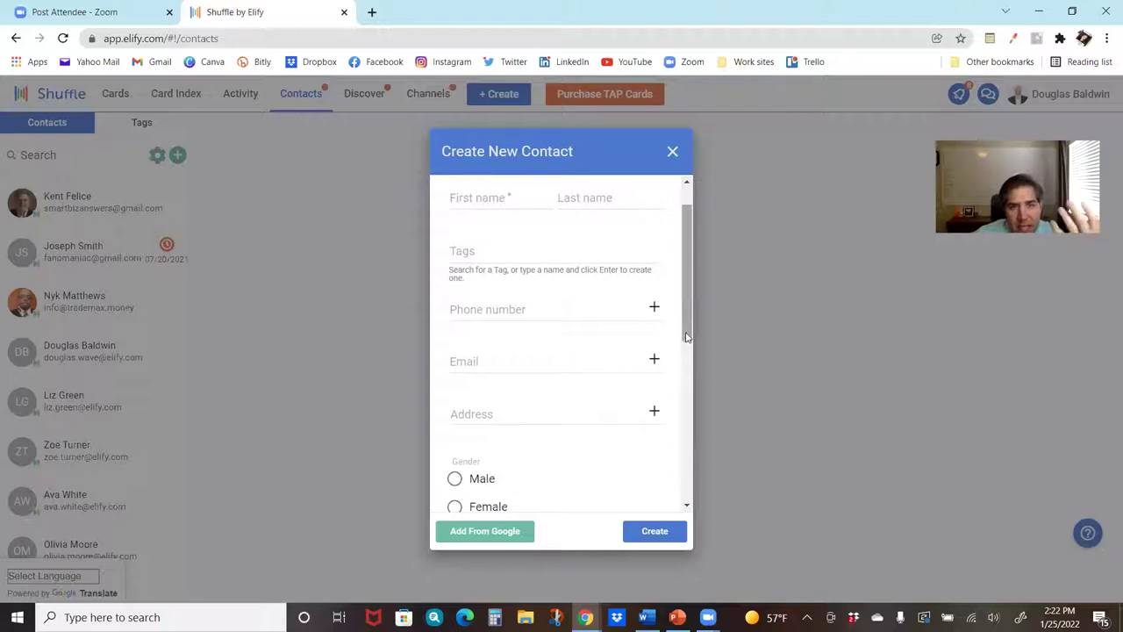
scroll(687, 355, "down", 1)
left_click_drag(687, 355, 692, 312)
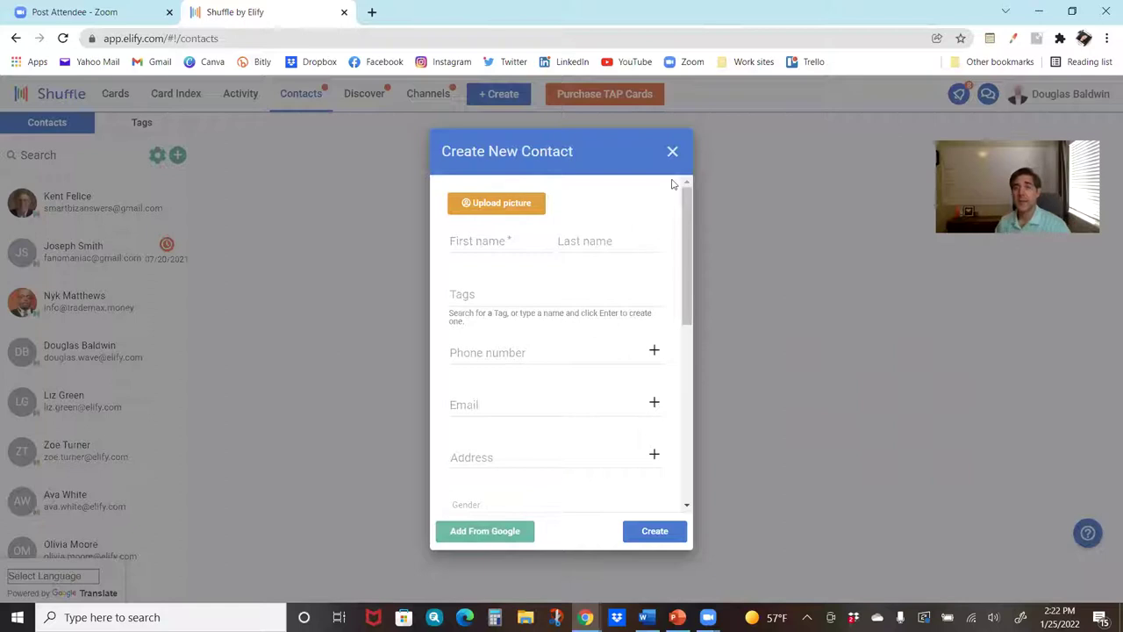
left_click(672, 151)
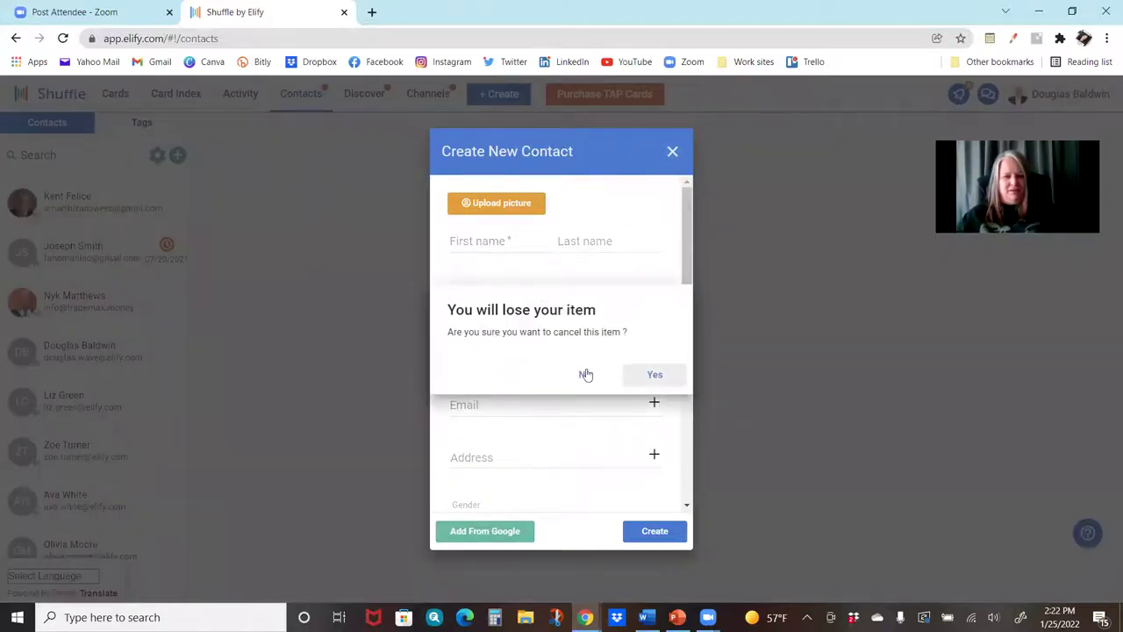
left_click(643, 375)
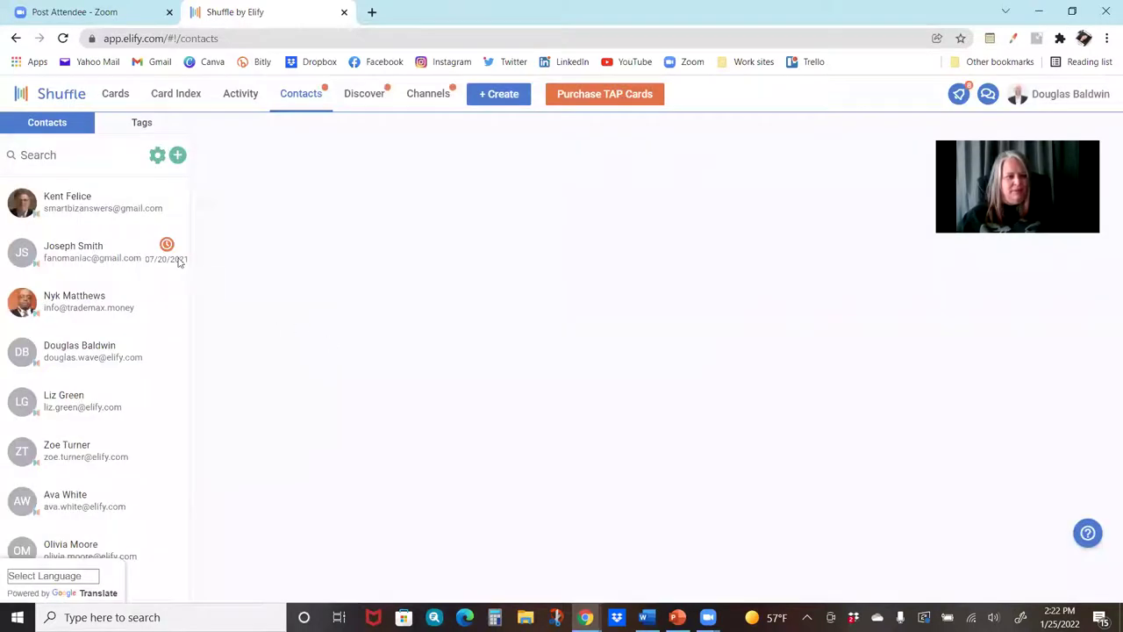
Open the first connection's profile and view its Activity, Note and My Shared Card sections
left_click(96, 210)
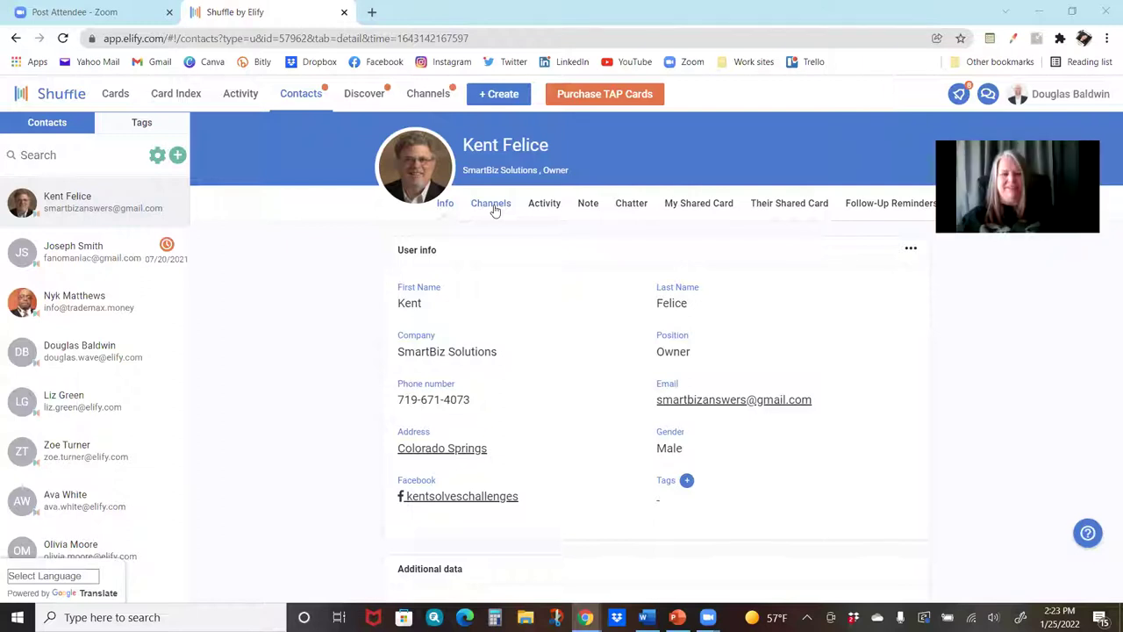
left_click(544, 203)
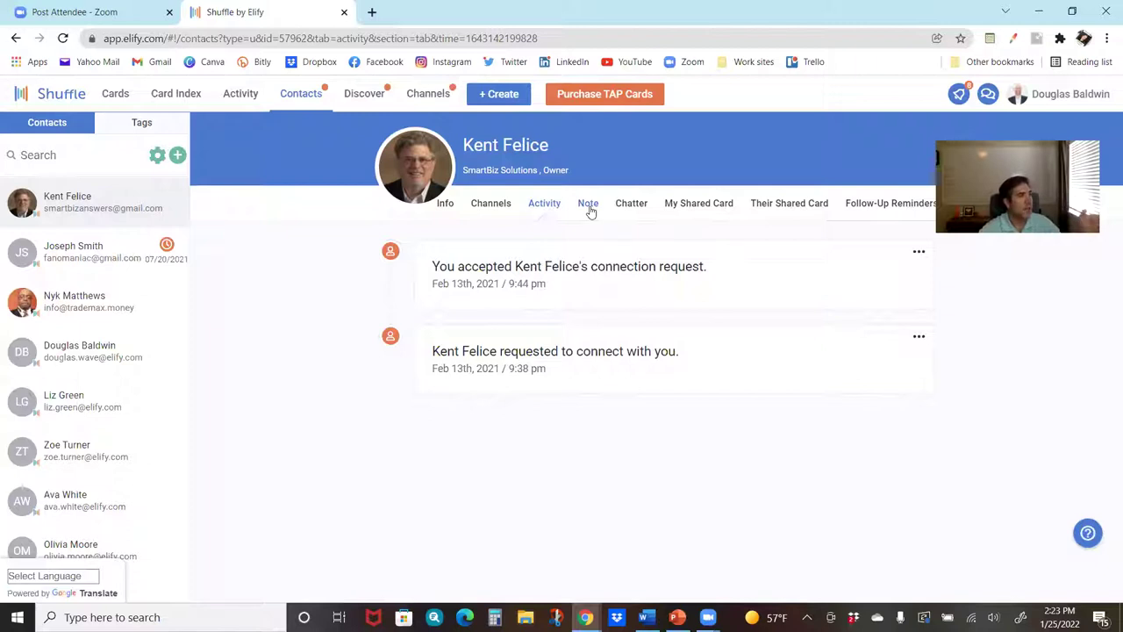
left_click(589, 209)
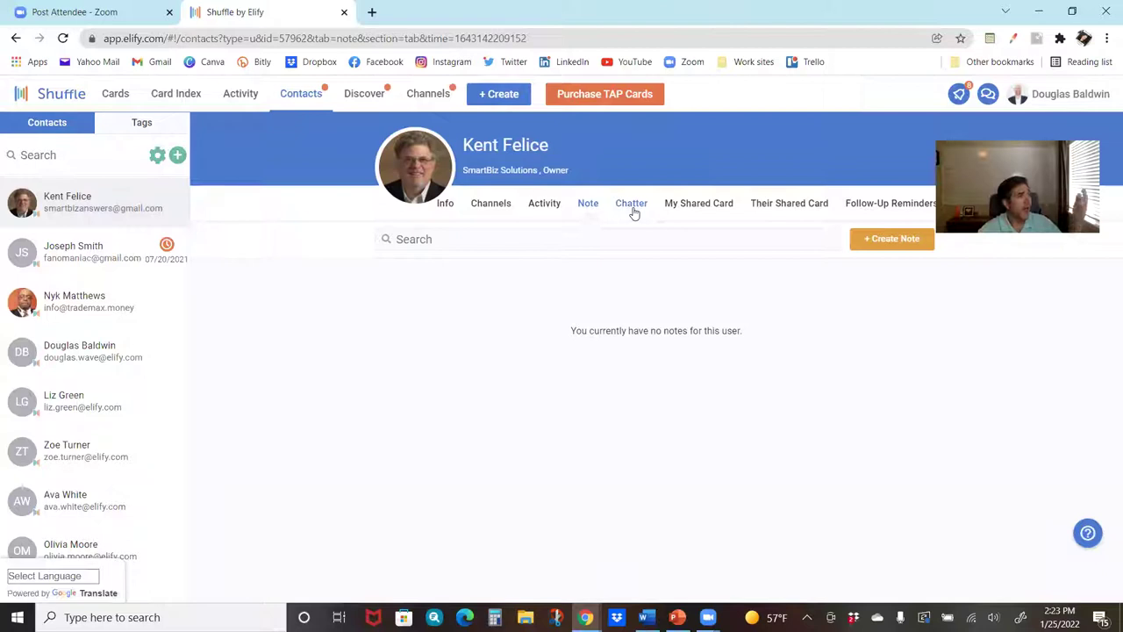
left_click(706, 213)
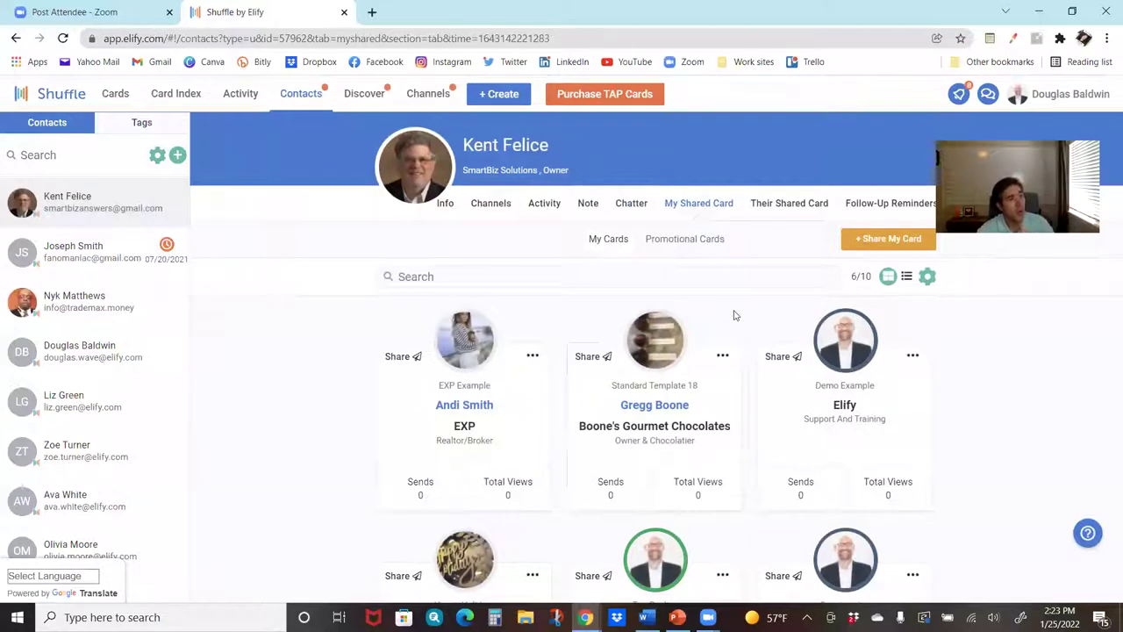
View the connection's Their Shared Card section, decline requesting a card, and open the Follow-Up Reminders
left_click(817, 203)
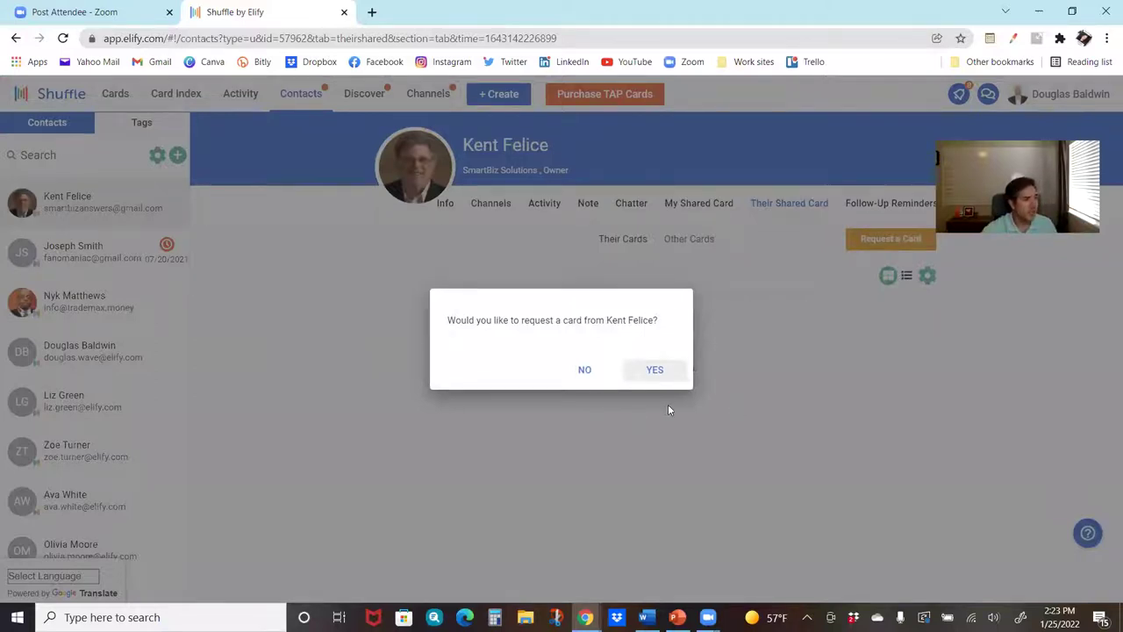
left_click(599, 374)
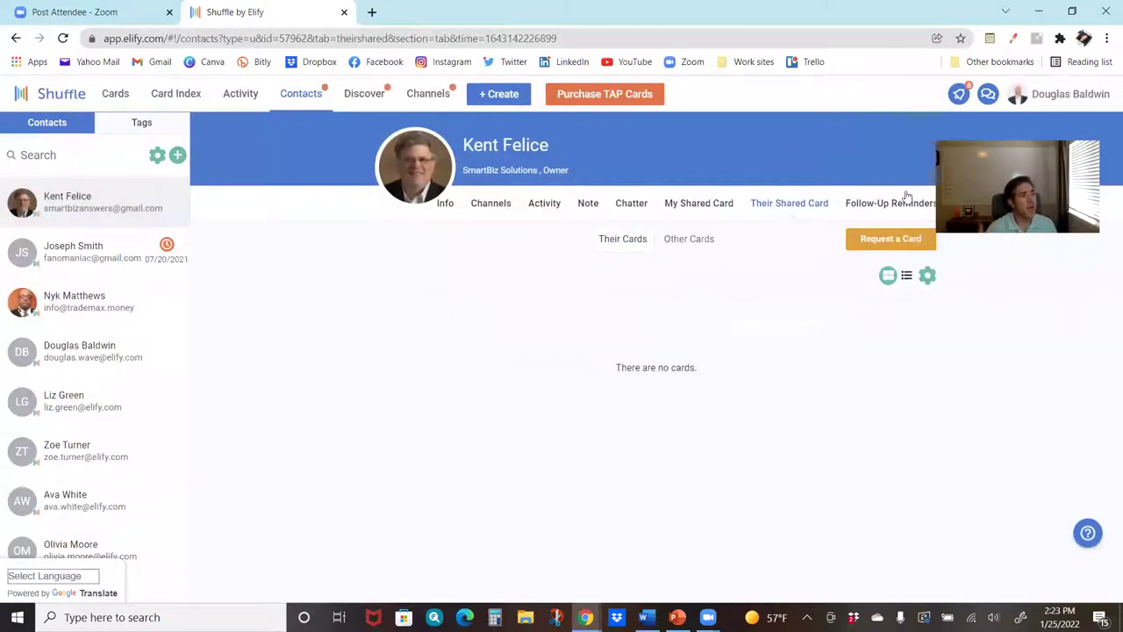
left_click(907, 199)
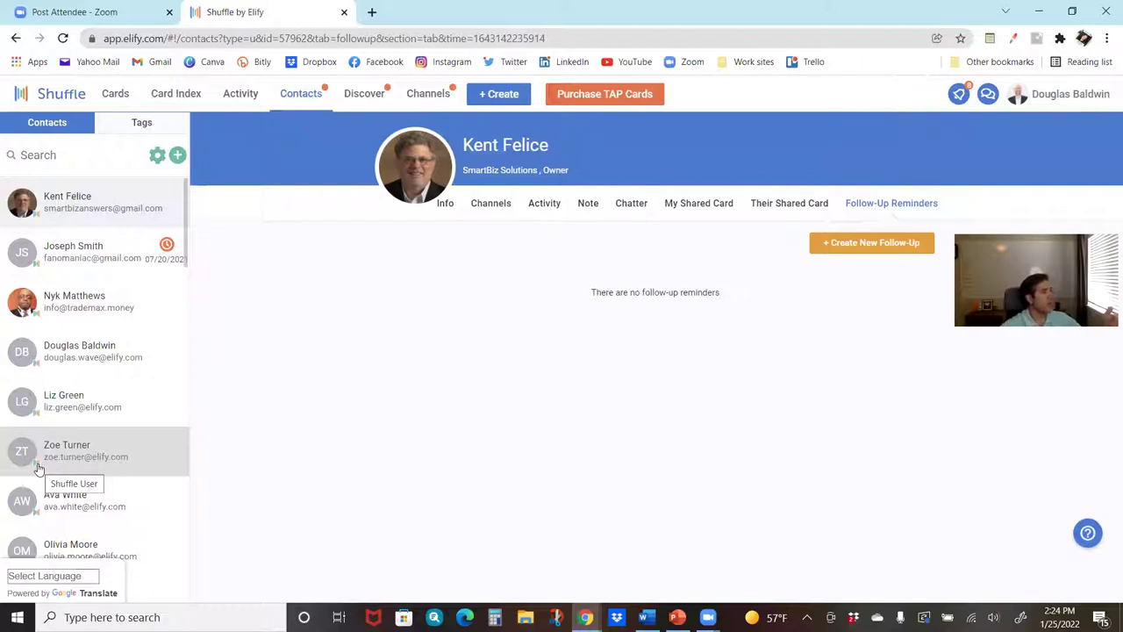
Look through the full list of connections and filter the contact list to Only Contacts
scroll(38, 470, "down", 2)
scroll(38, 469, "down", 1)
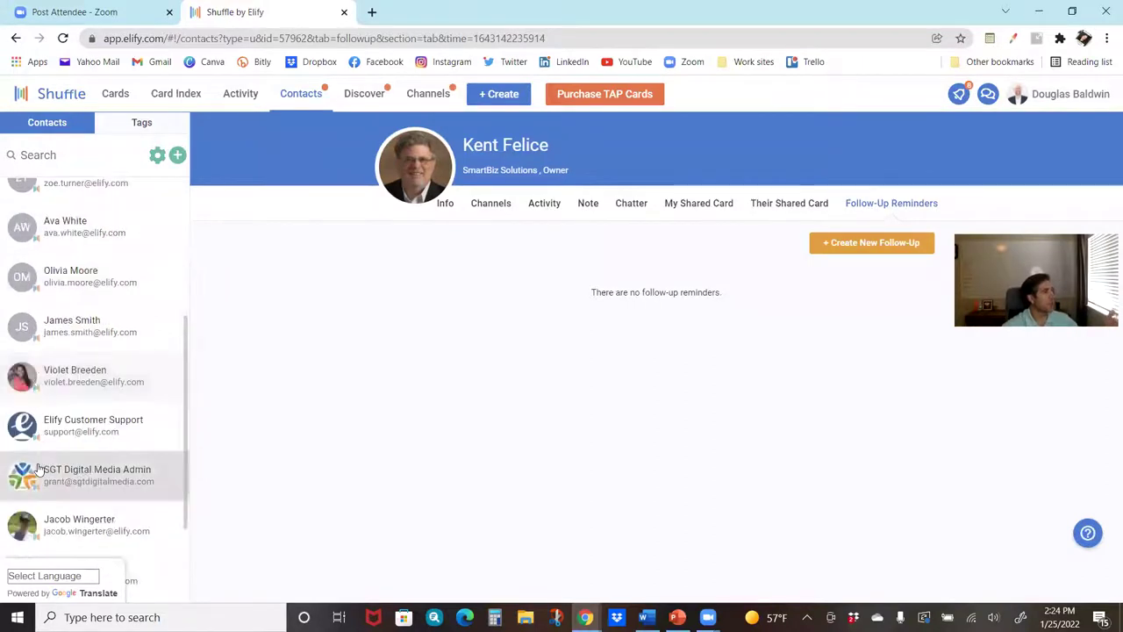
scroll(38, 470, "down", 1)
scroll(38, 470, "down", 1)
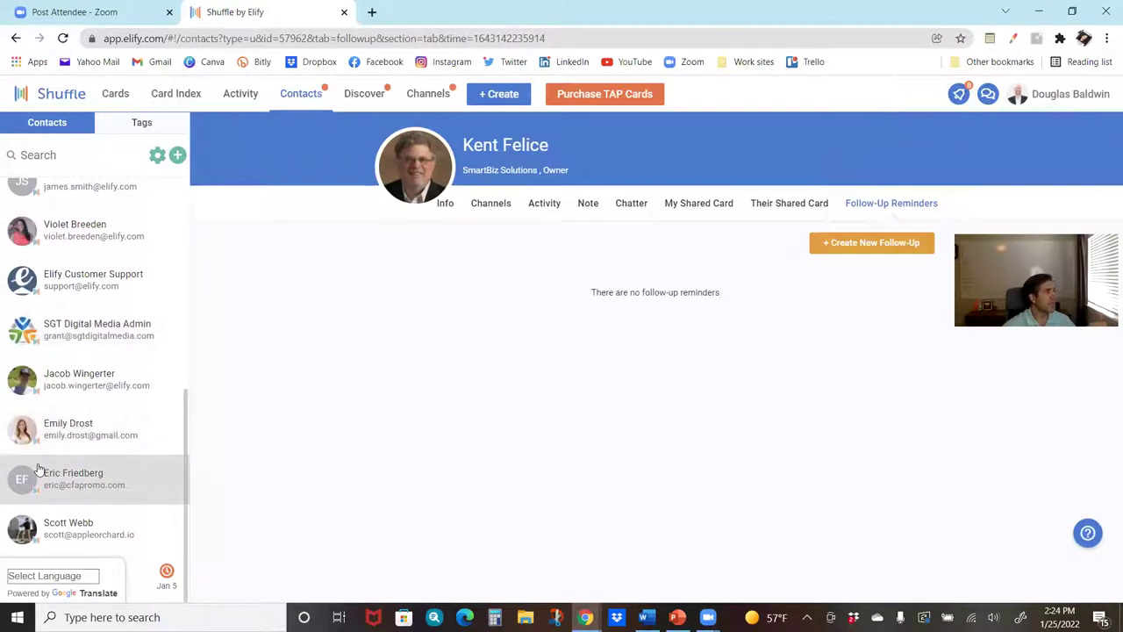
left_click(157, 156)
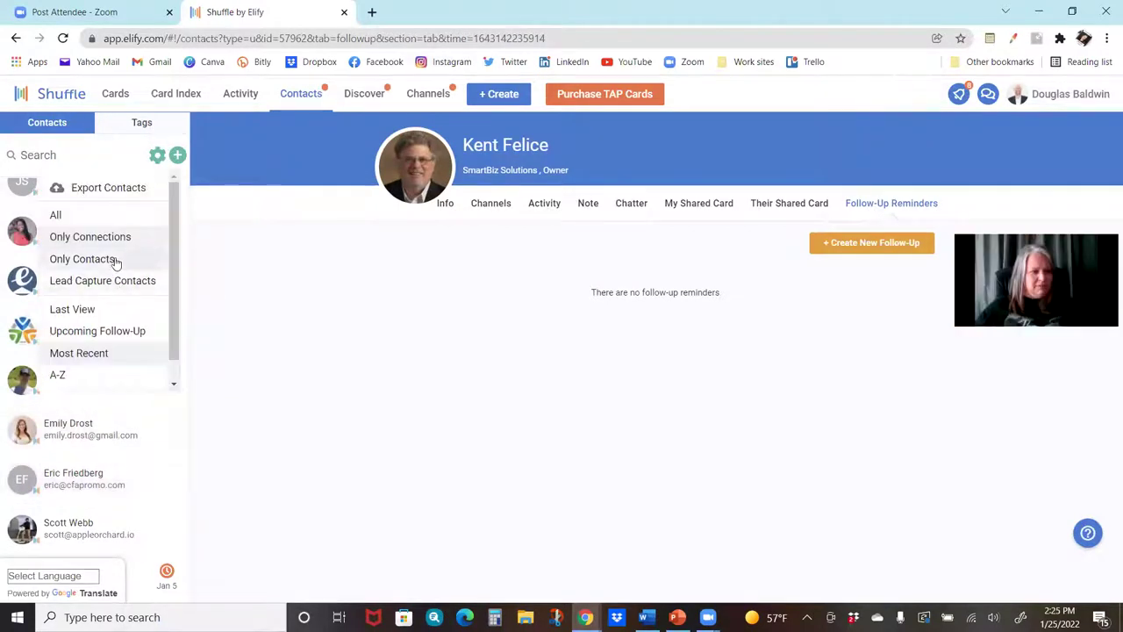
left_click(113, 220)
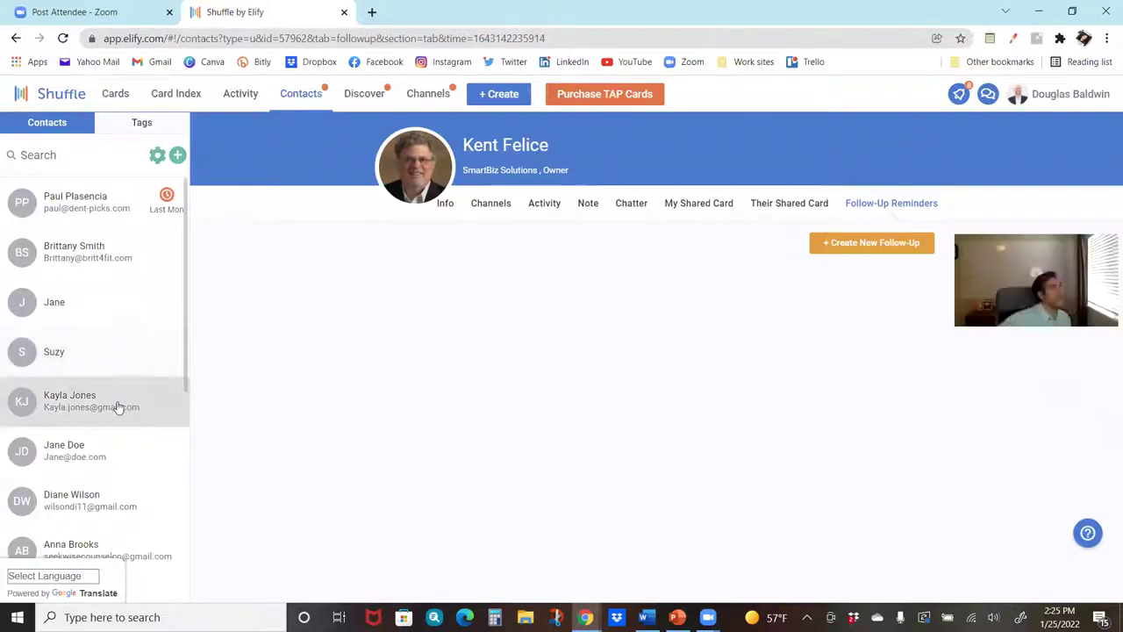
Open the second contact's profile and examine its user info, business card photo and Additional data section
left_click(88, 250)
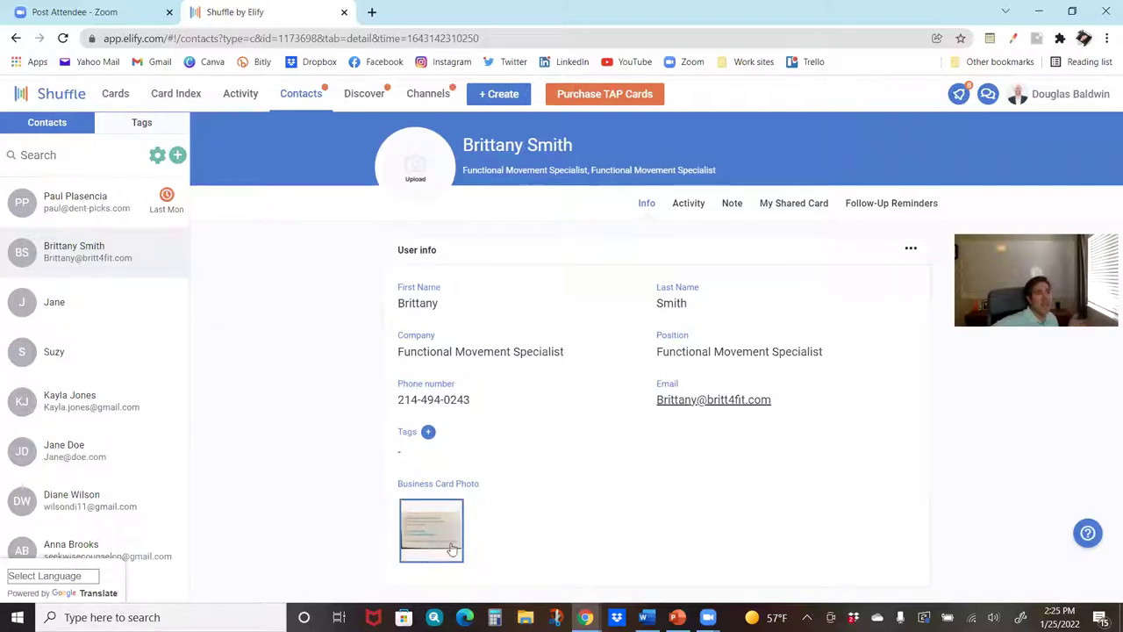
scroll(494, 541, "down", 2)
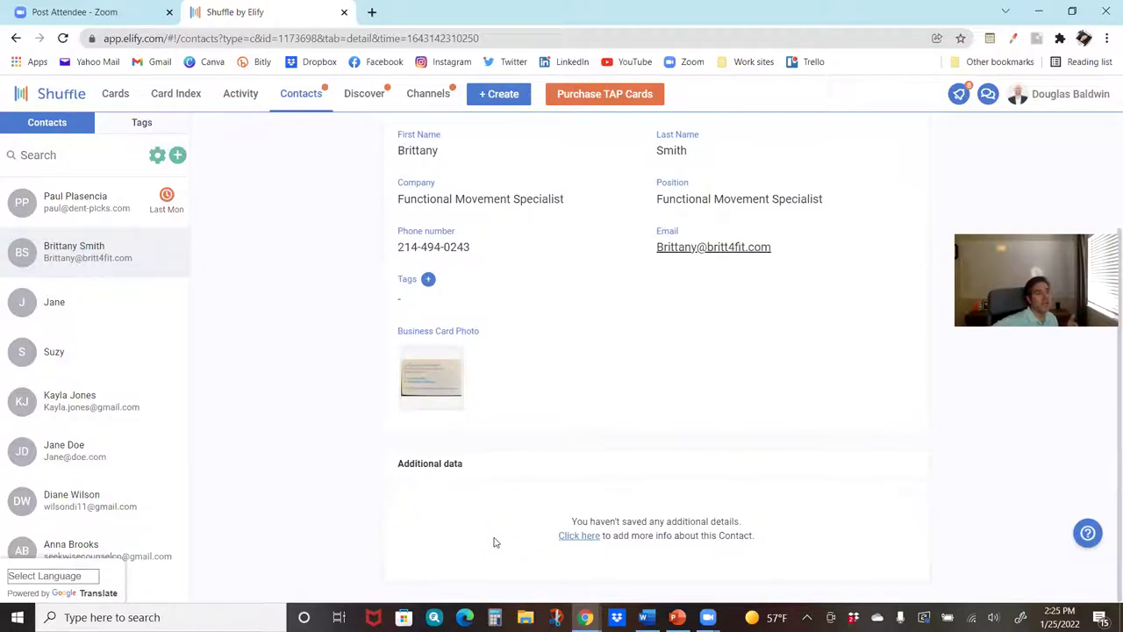
scroll(494, 542, "up", 2)
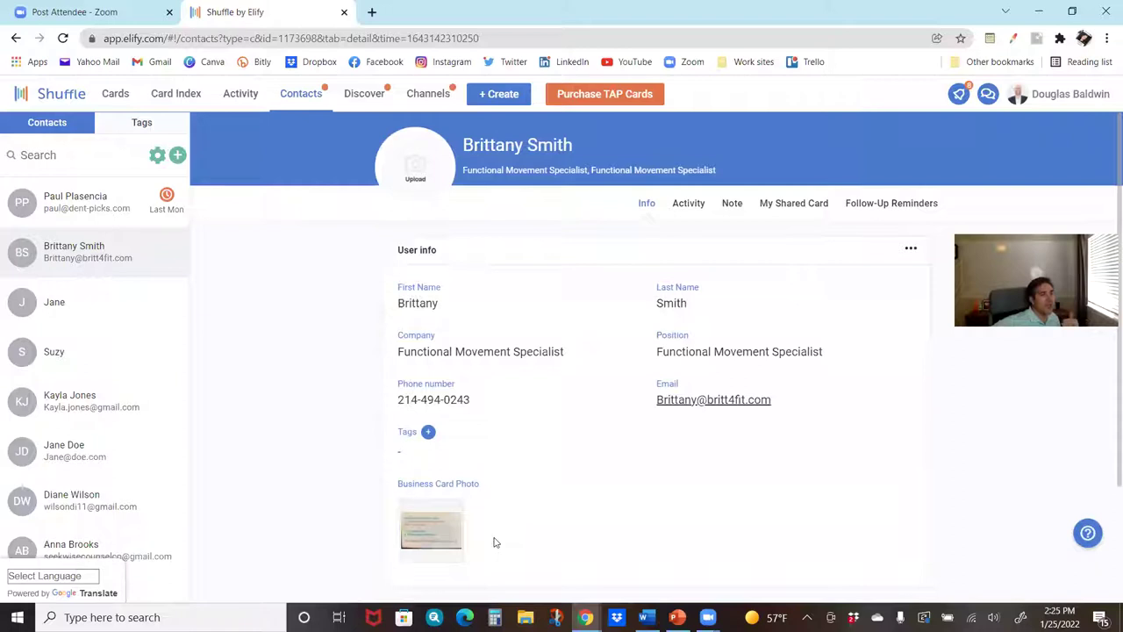
scroll(494, 542, "down", 2)
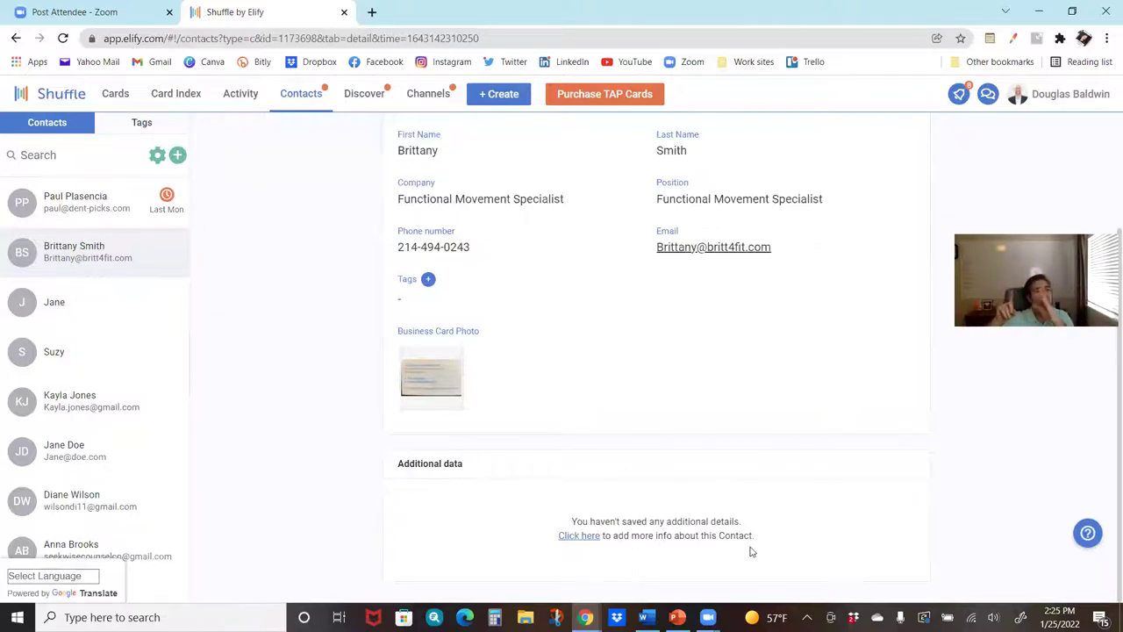
scroll(764, 527, "up", 1)
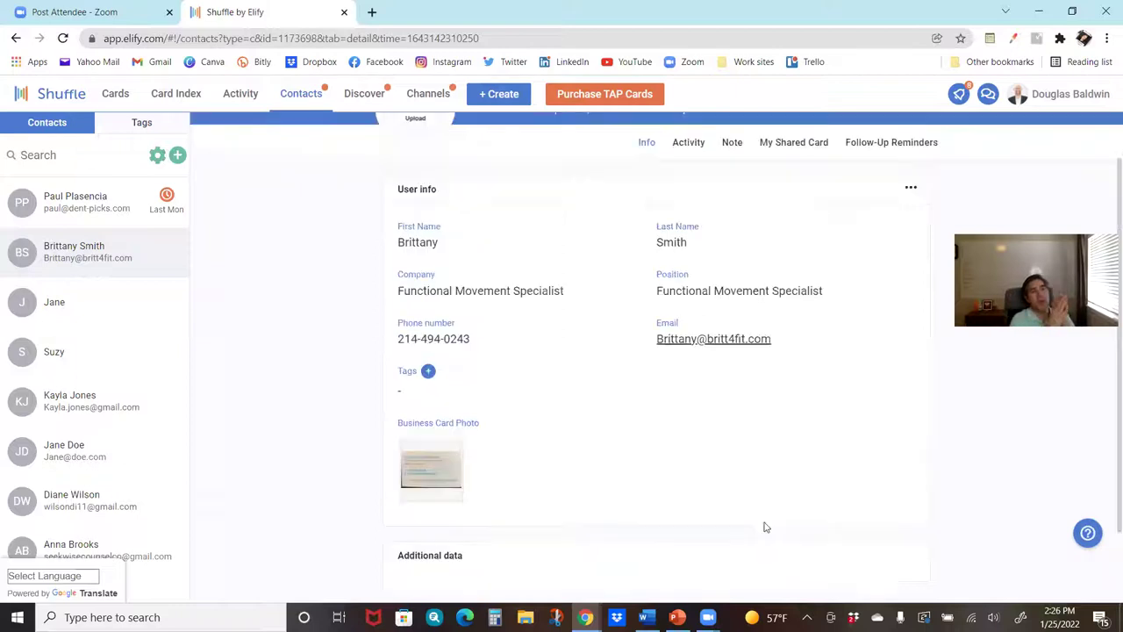
scroll(764, 527, "up", 1)
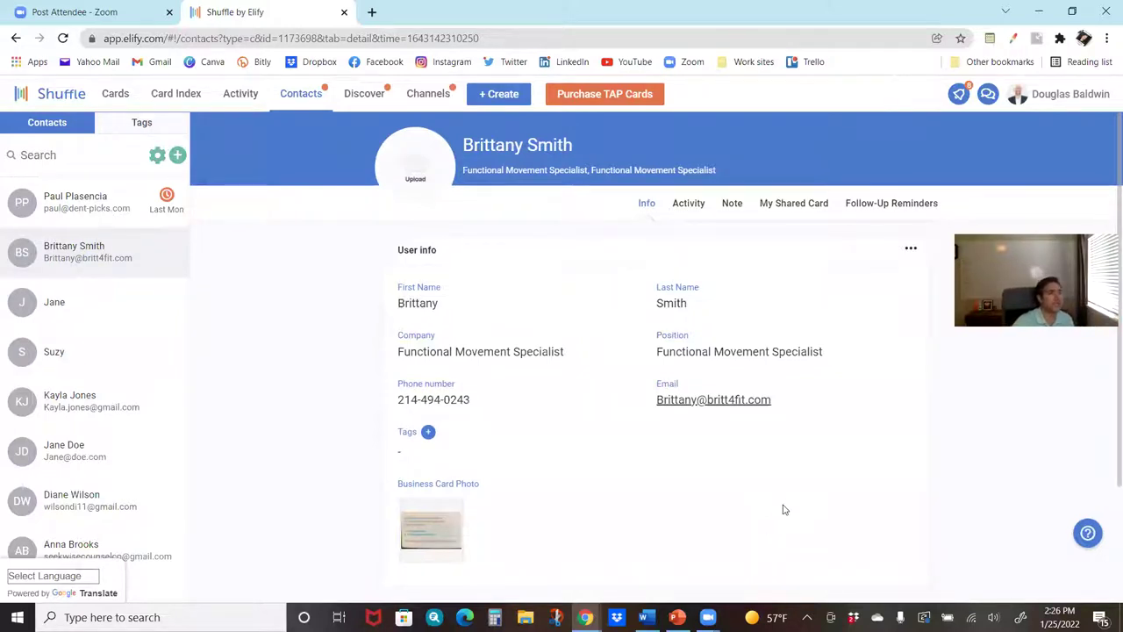
View the contact's My Shared Card section, covering both My Cards and Promotional Cards
left_click(821, 207)
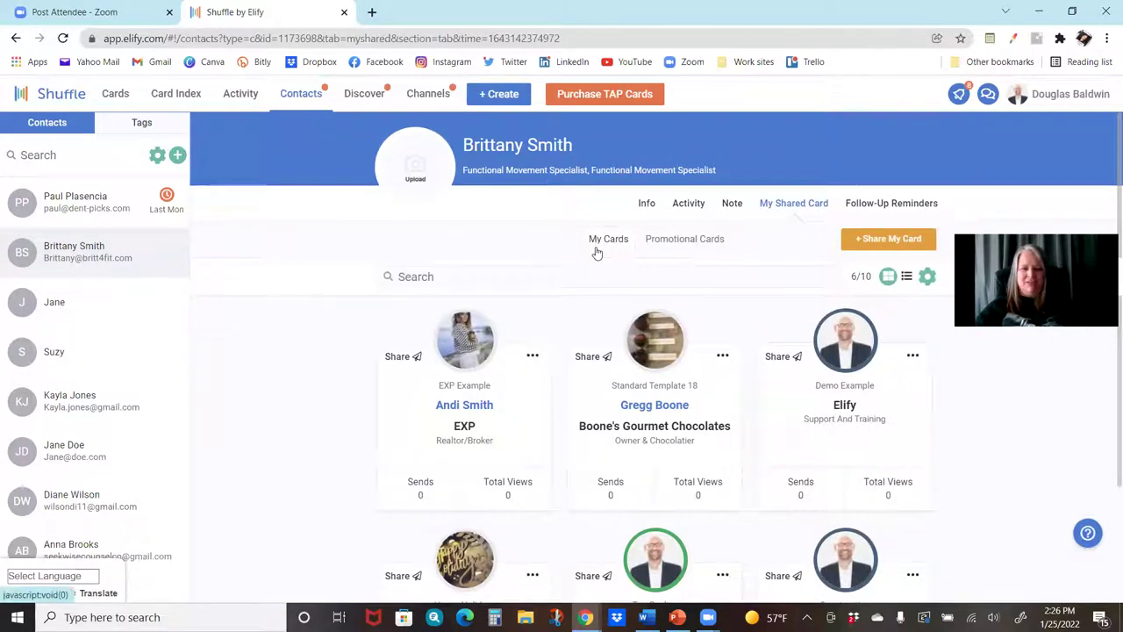
left_click(710, 242)
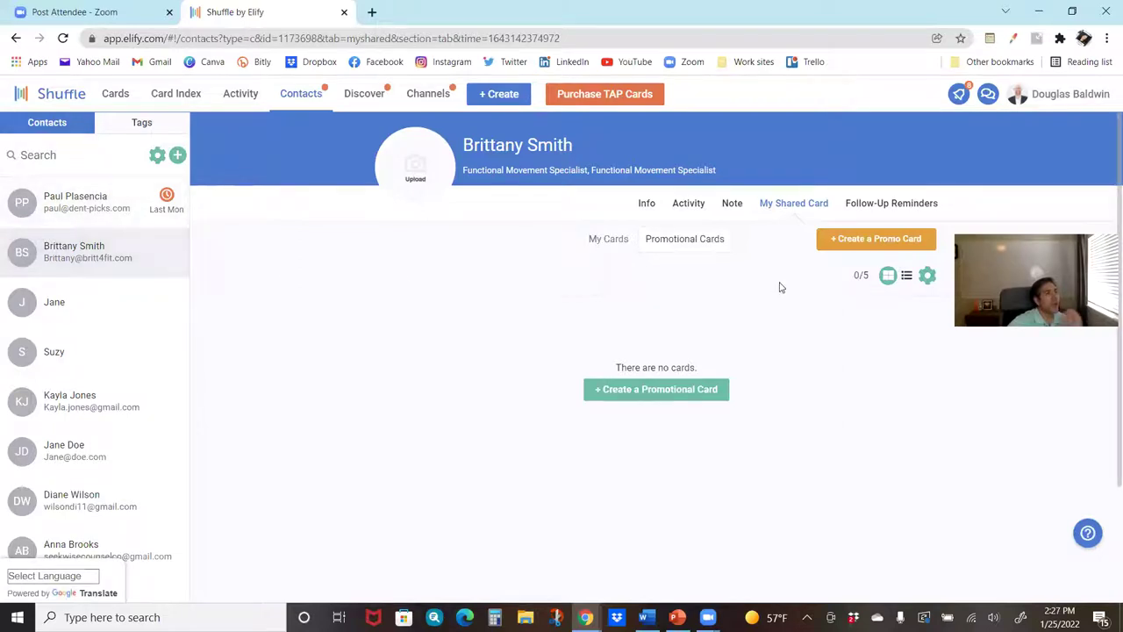
left_click(299, 103)
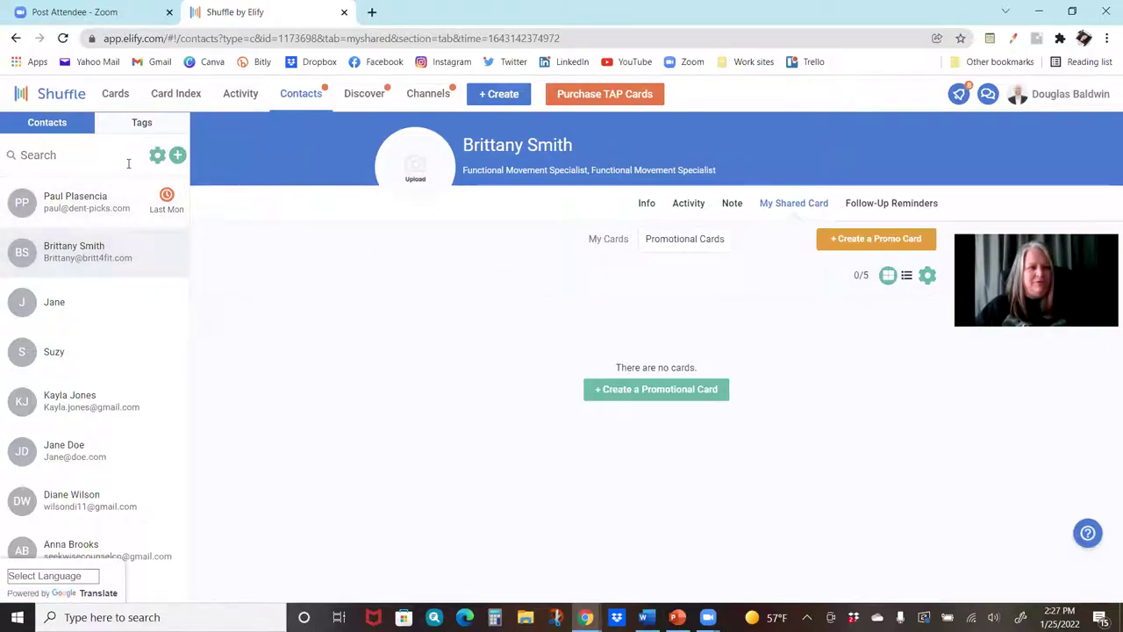
View the Discover page's connection suggestions and open the My Channels list
left_click(383, 107)
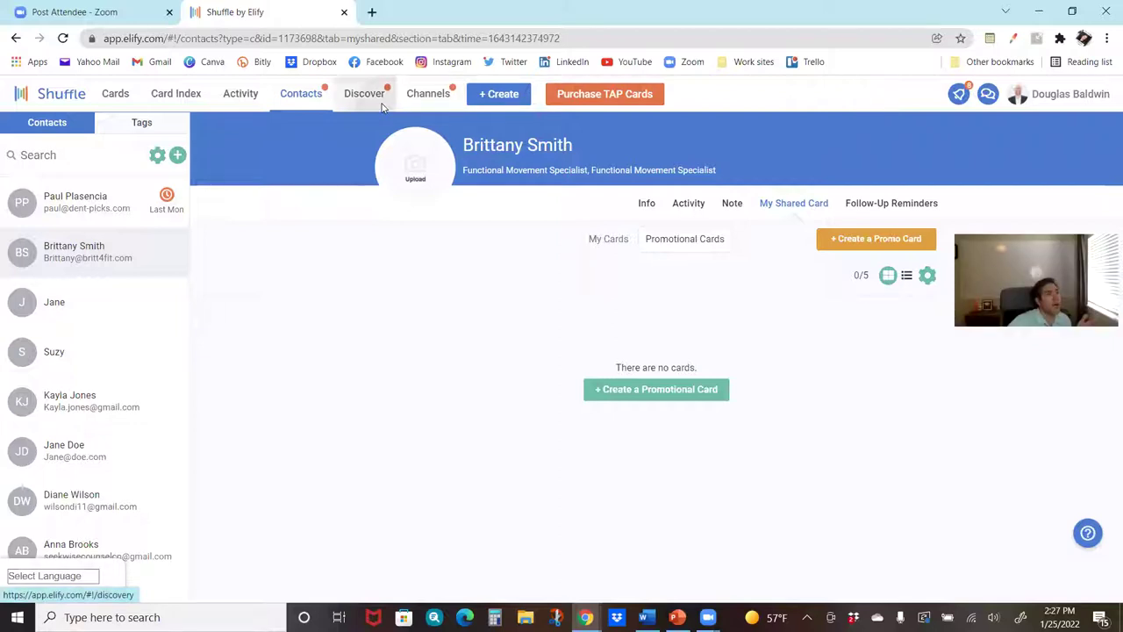
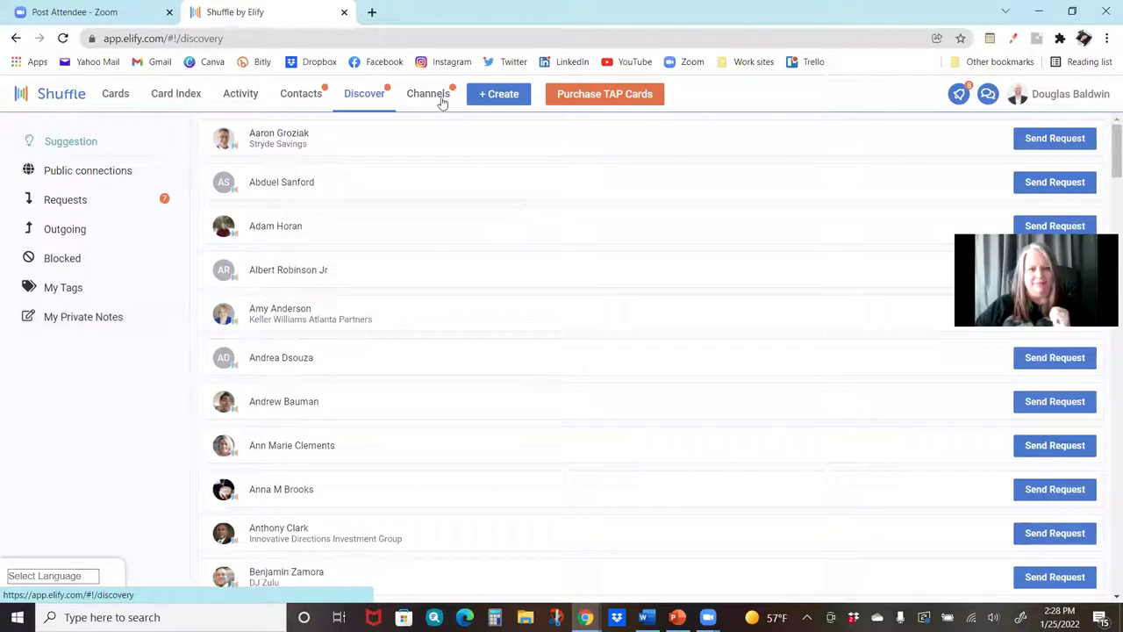
left_click(439, 97)
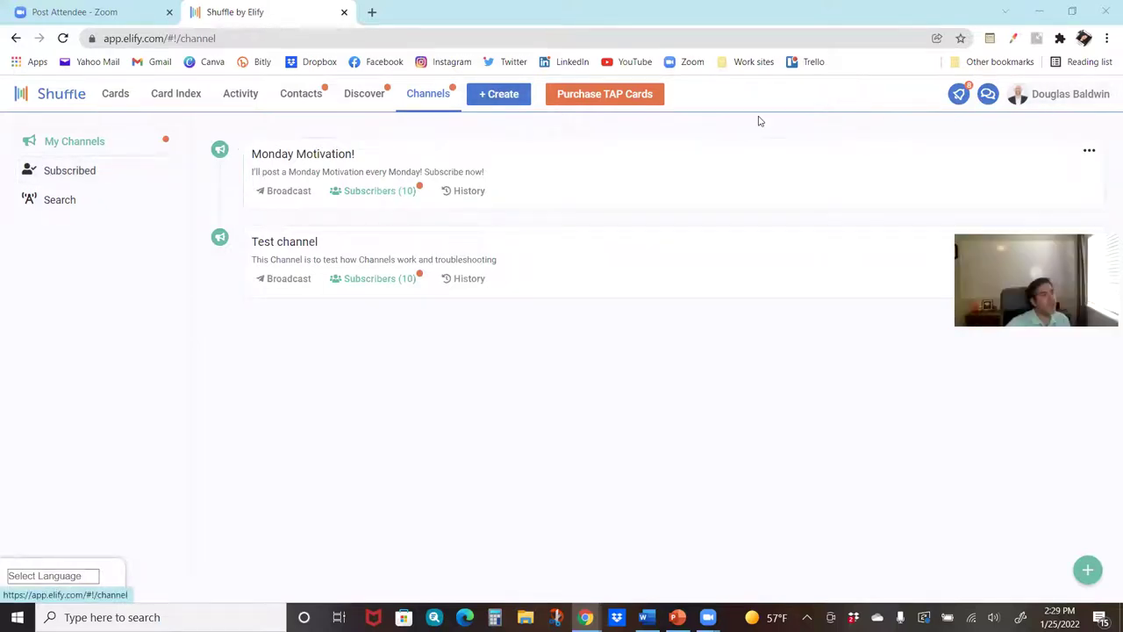
View the Create options and the TAP Cards purchase form, and close the form without ordering
left_click(504, 101)
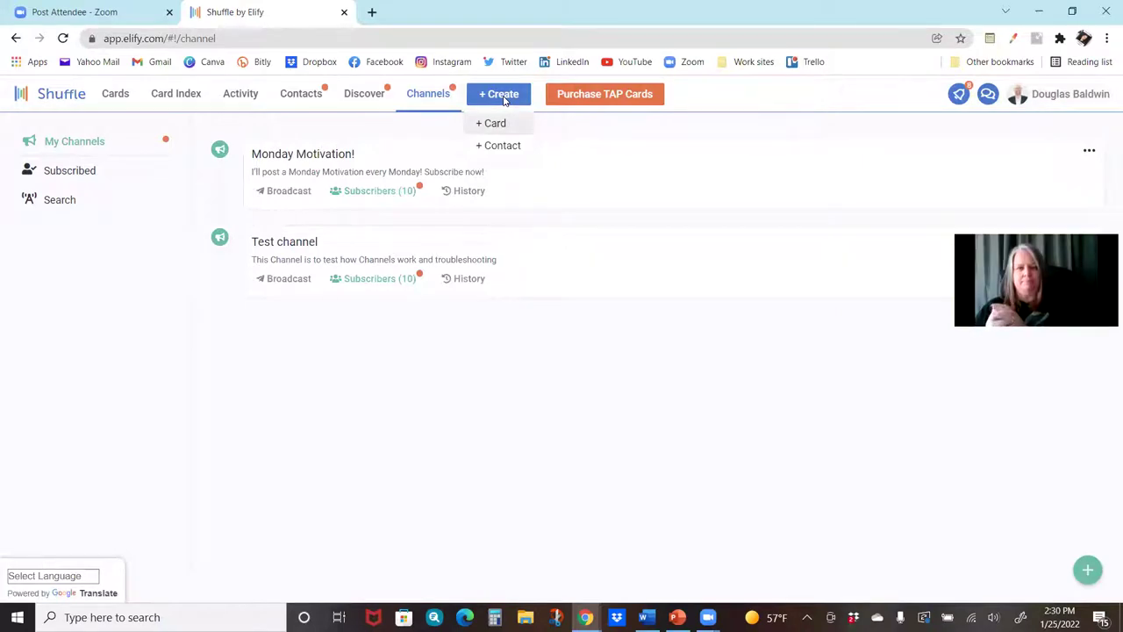
left_click(597, 96)
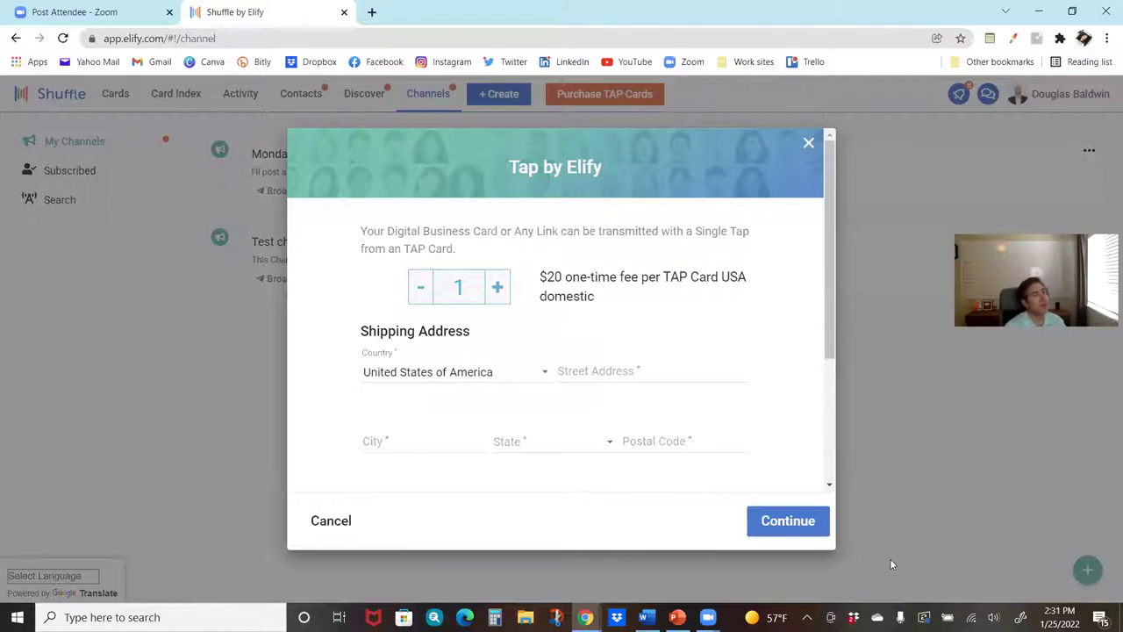
left_click(809, 145)
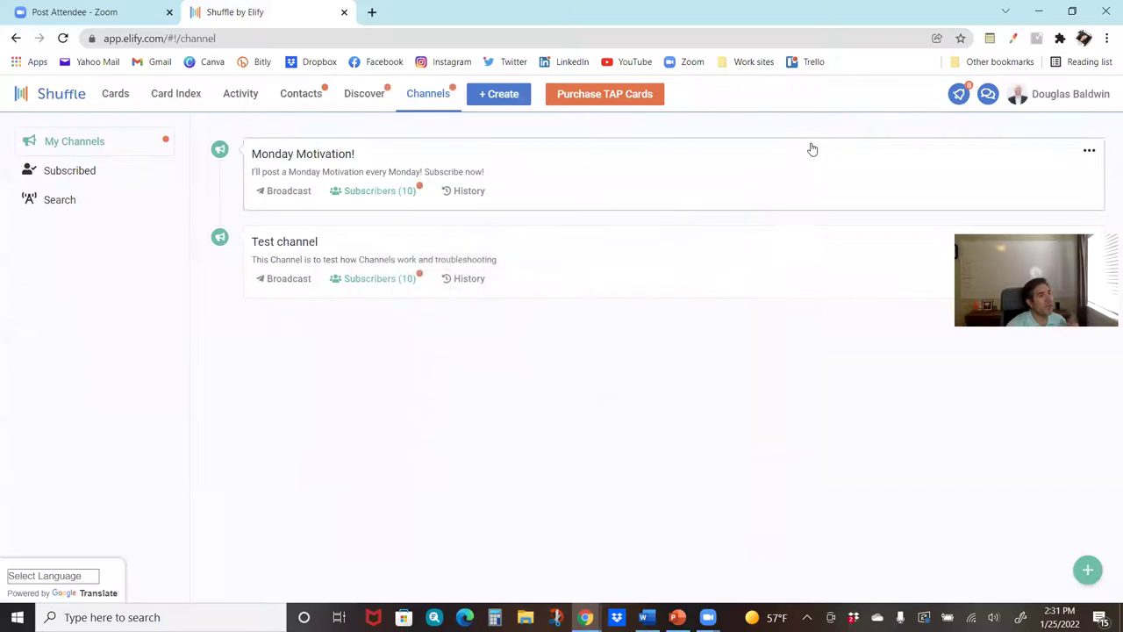
Open the notifications and read through the follow-up reminders and campaign view alerts
left_click(961, 97)
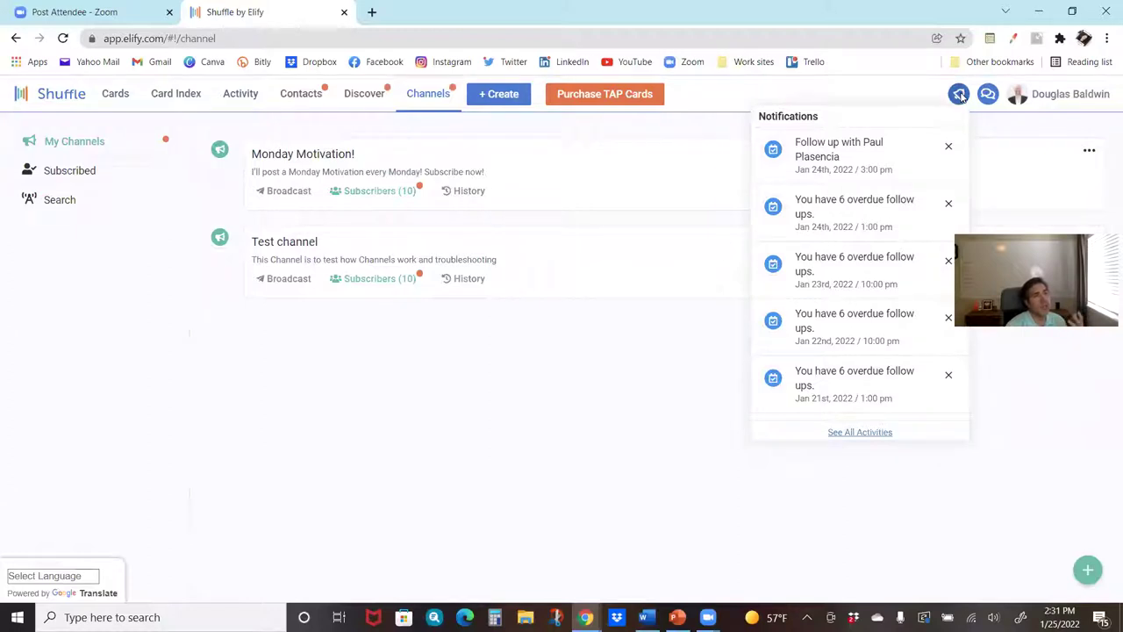
scroll(884, 244, "down", 3)
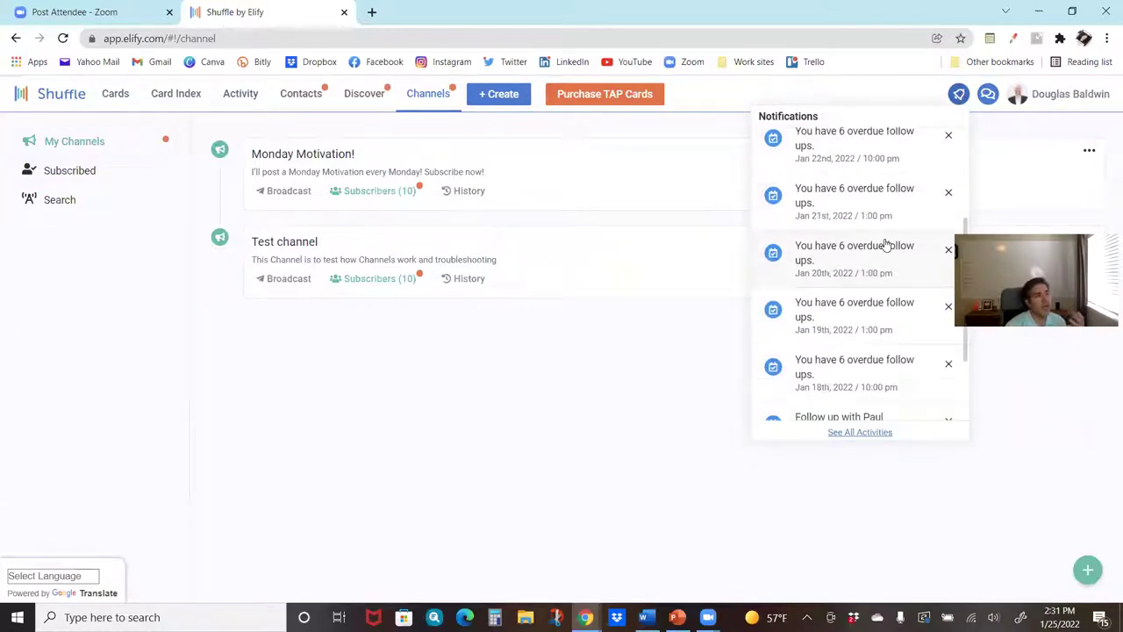
scroll(886, 244, "down", 3)
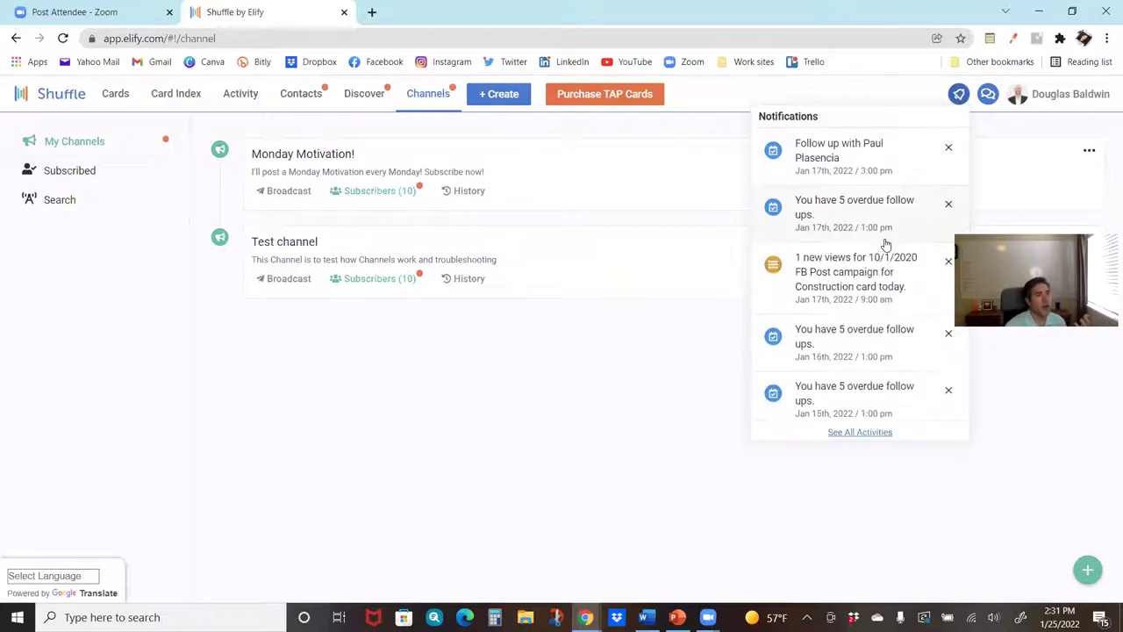
scroll(886, 244, "up", 2)
scroll(886, 244, "down", 1)
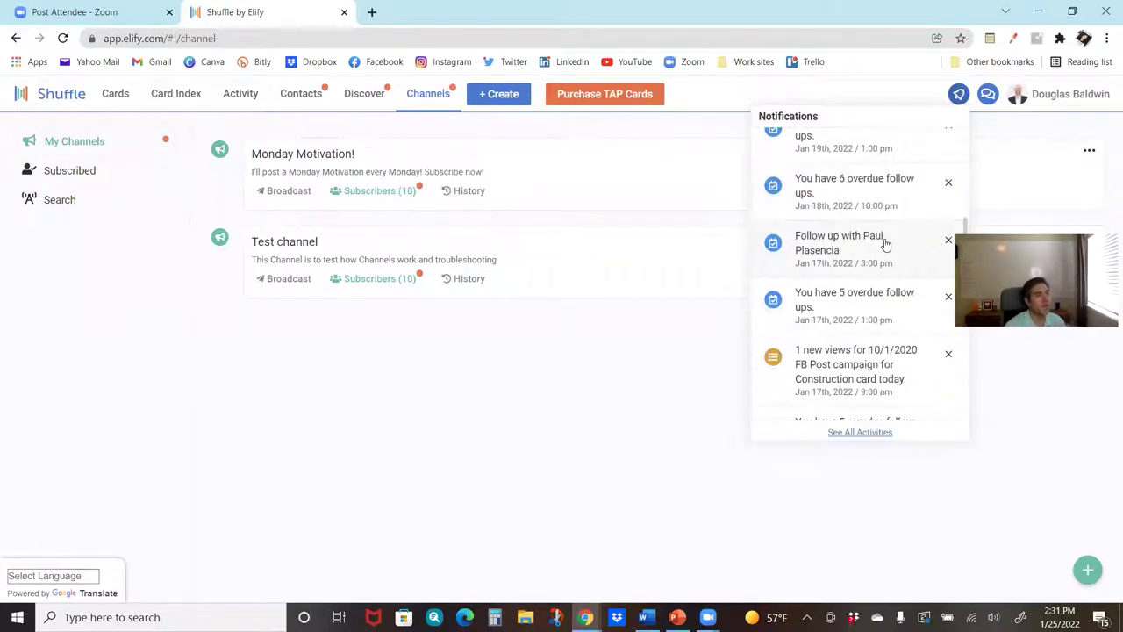
scroll(886, 244, "up", 2)
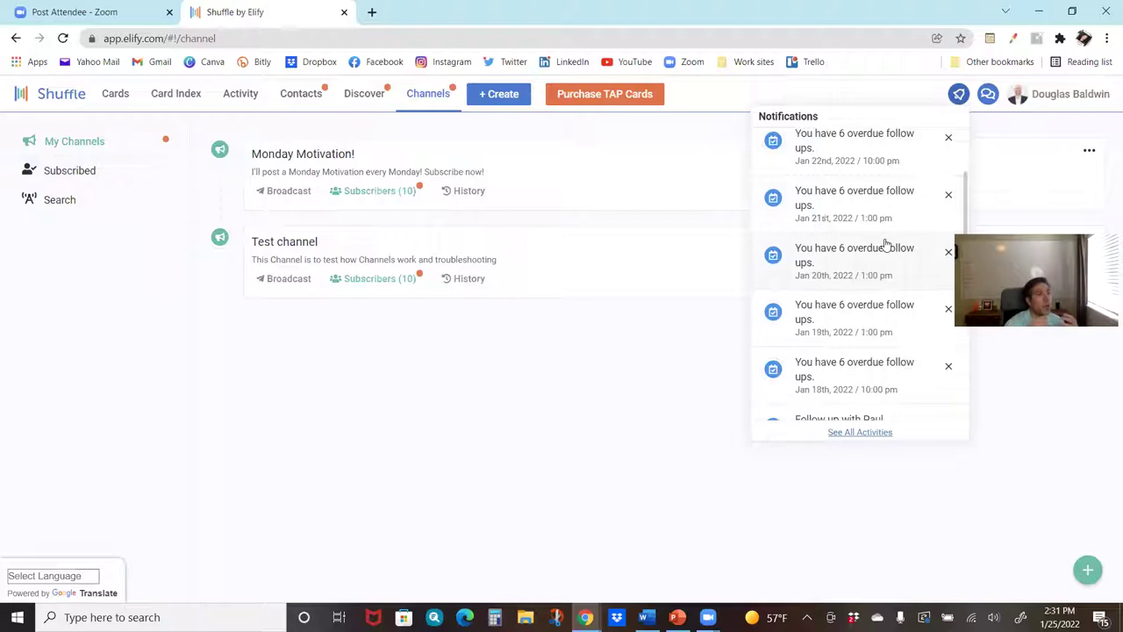
scroll(887, 244, "down", 2)
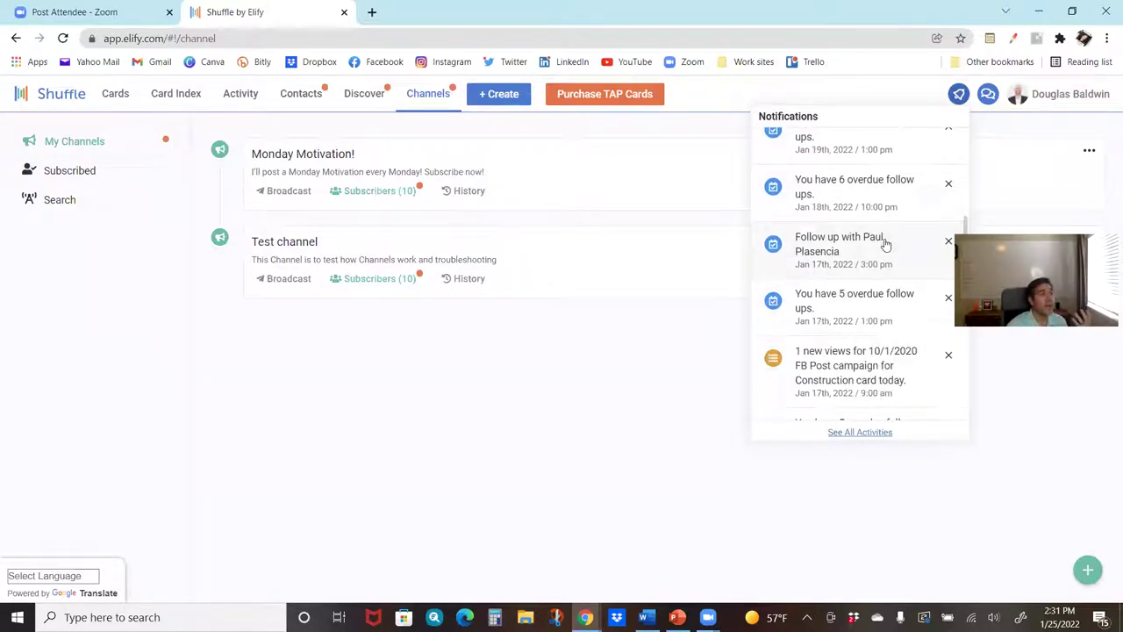
scroll(887, 244, "down", 3)
scroll(886, 244, "down", 1)
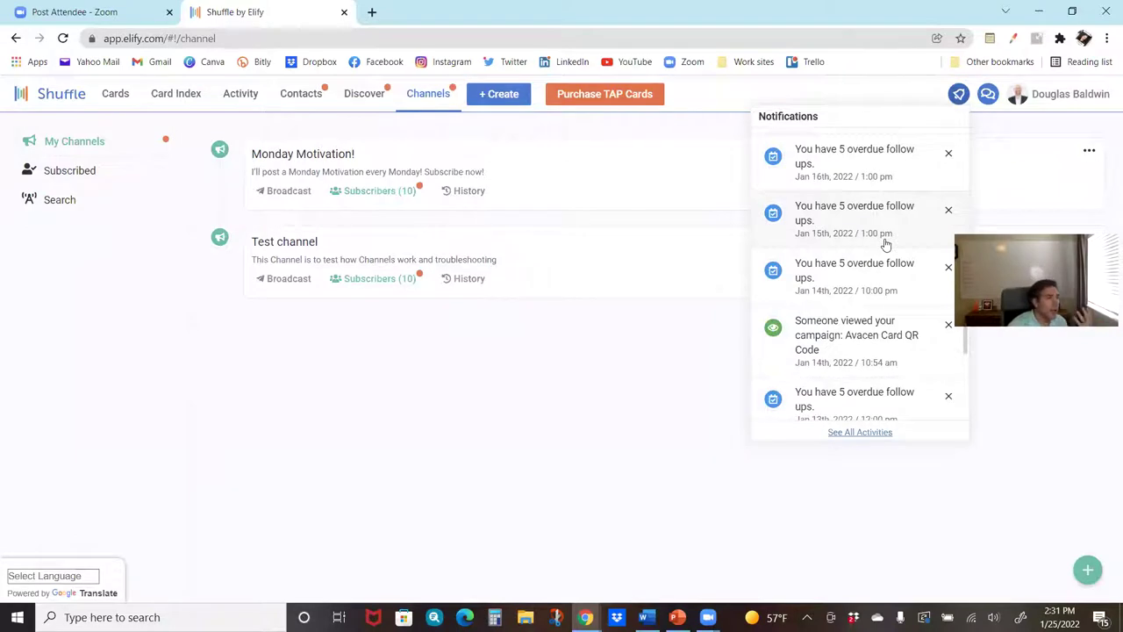
scroll(886, 244, "down", 1)
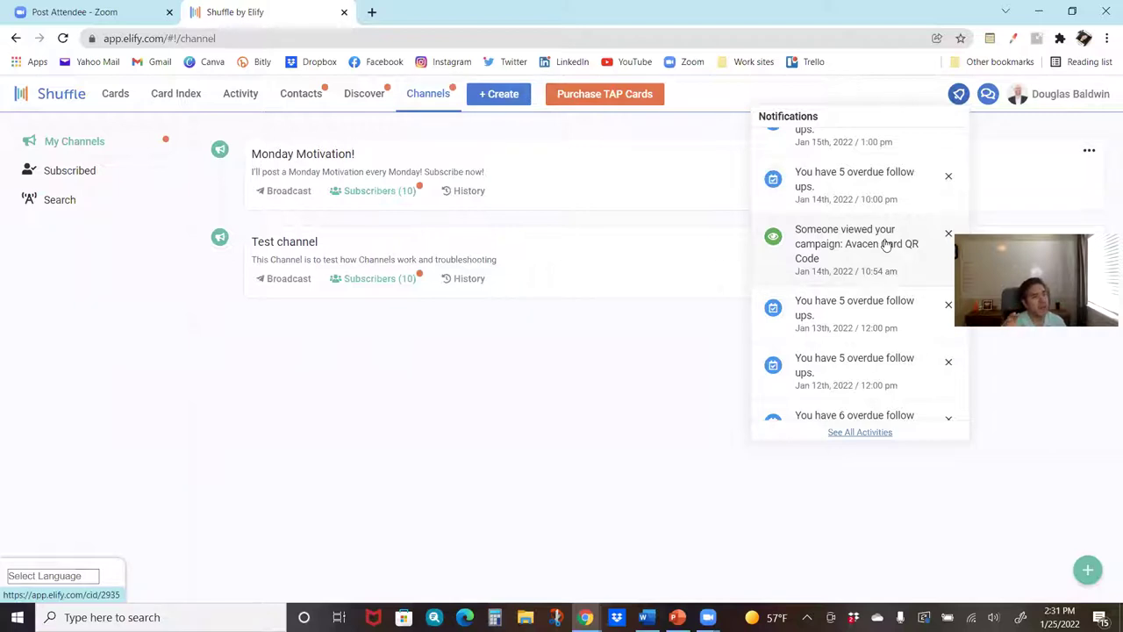
scroll(886, 245, "down", 1)
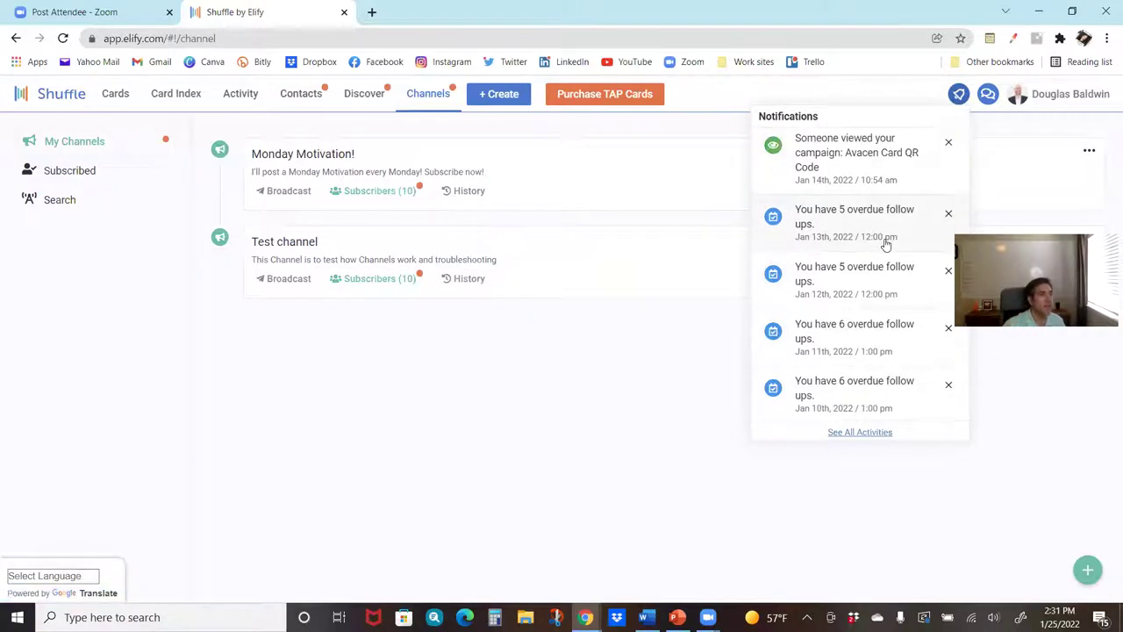
scroll(886, 244, "down", 2)
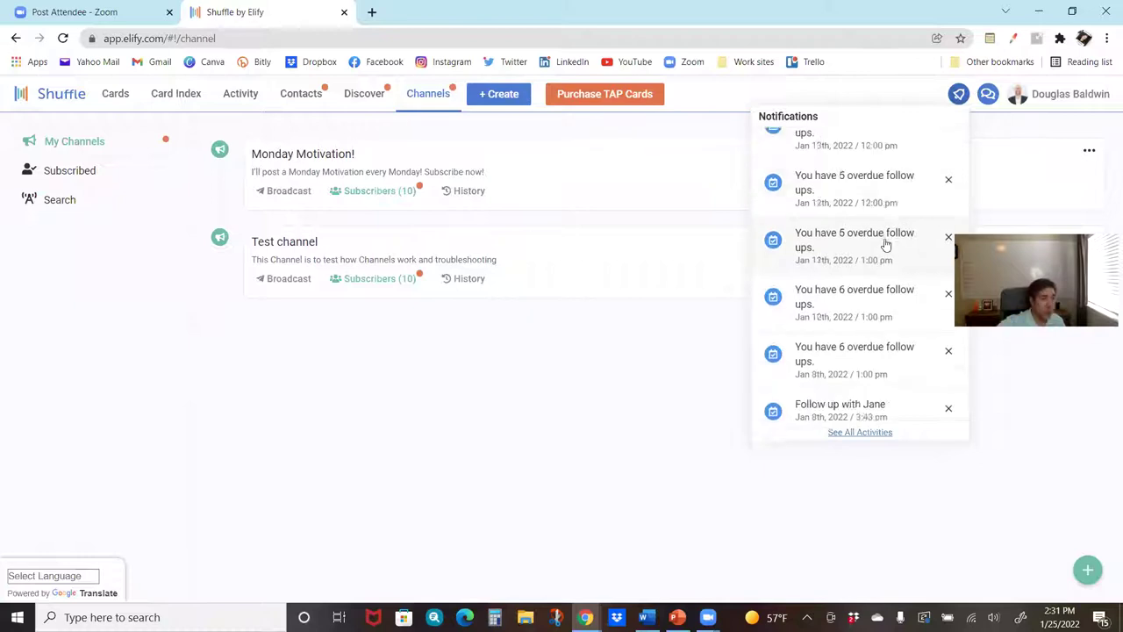
scroll(887, 245, "down", 1)
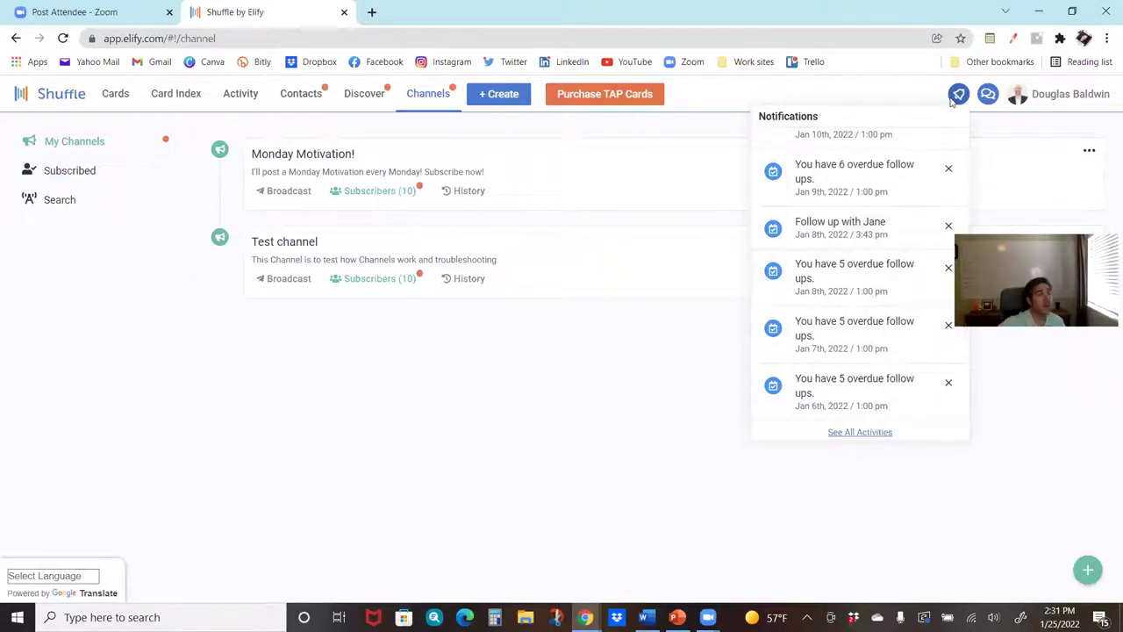
Open all Chatter messages, and examine the Broadcast sending options without sending a broadcast
left_click(987, 95)
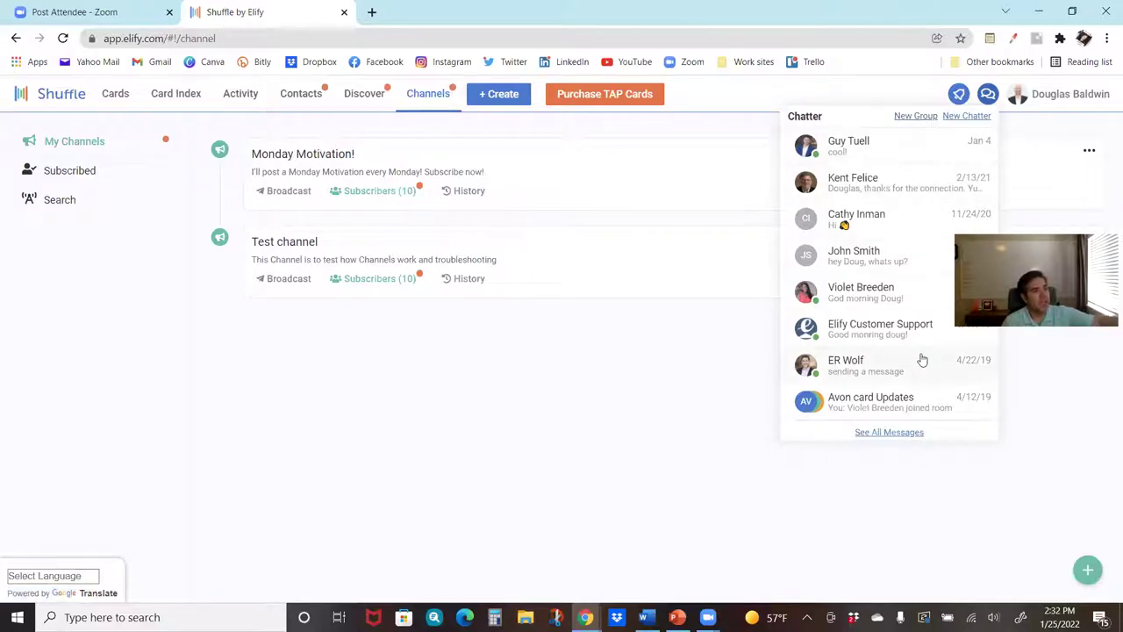
left_click(917, 434)
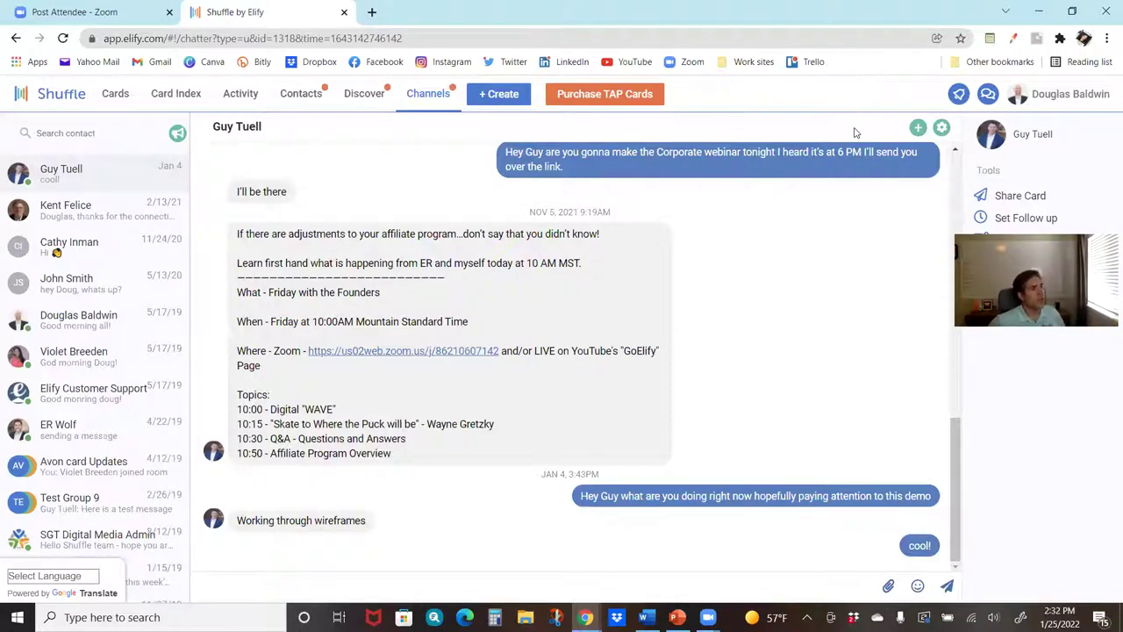
left_click(175, 133)
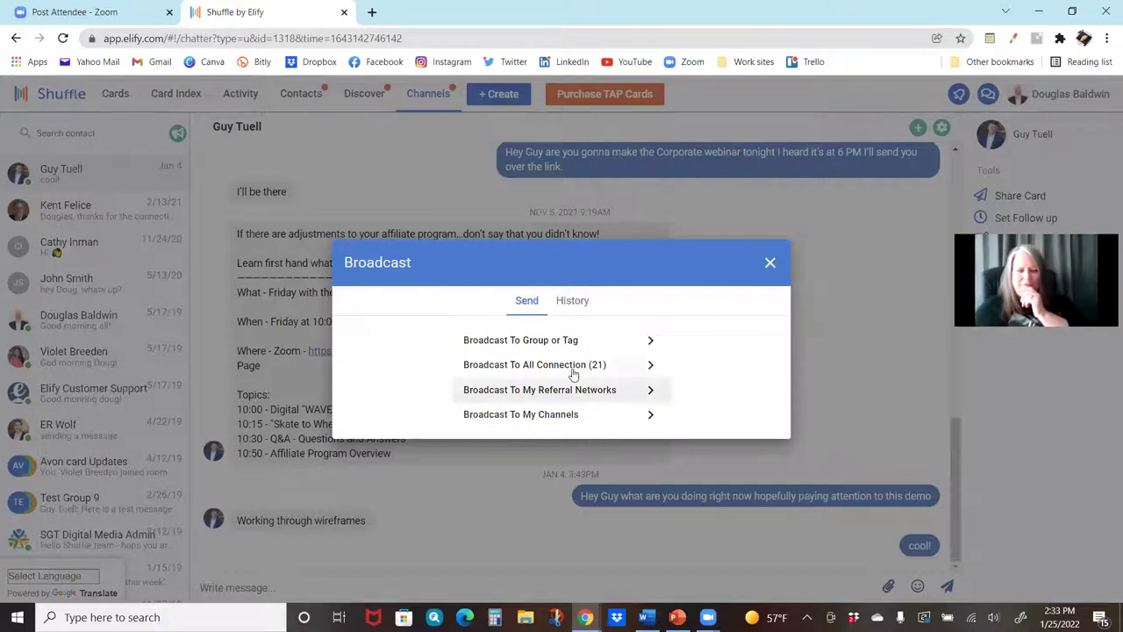
left_click(769, 264)
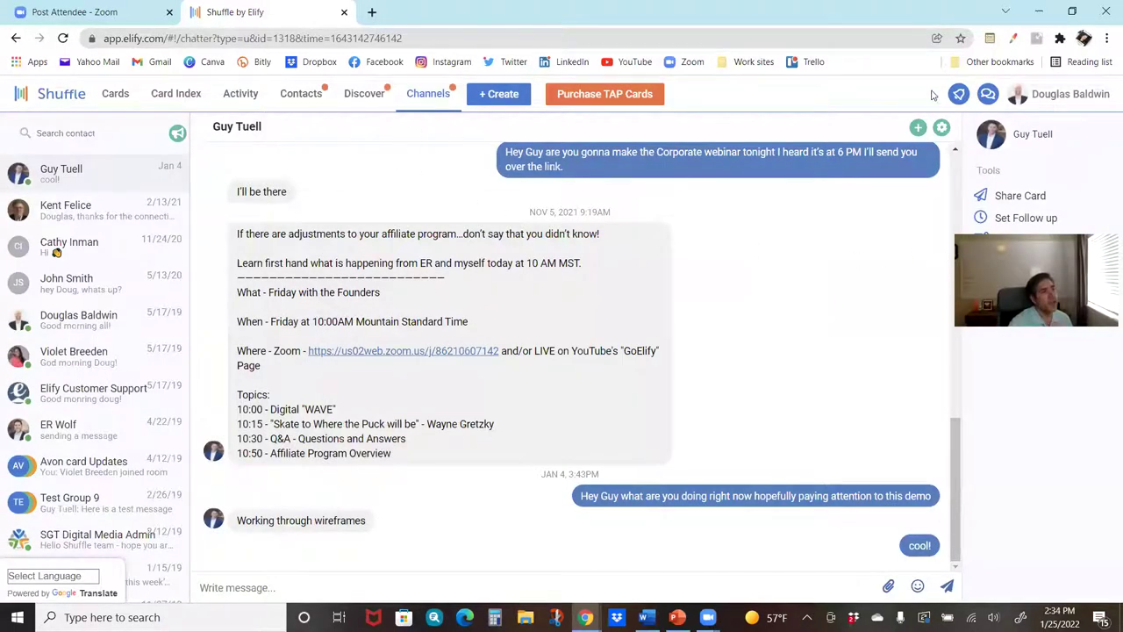
left_click(992, 95)
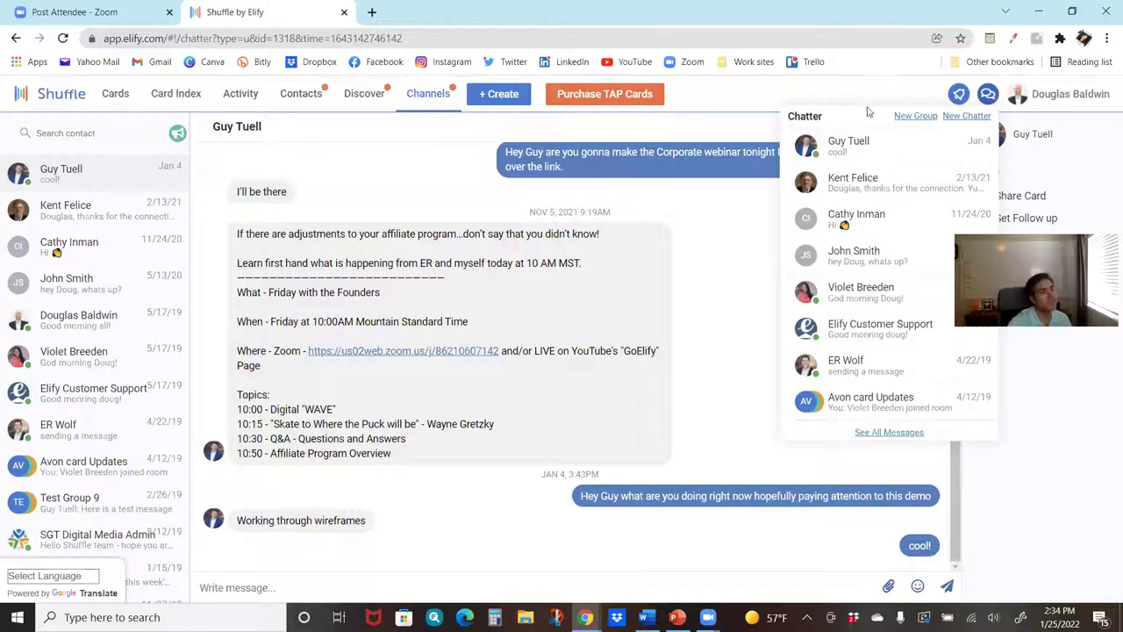
Open the beta Dashboard from the account options and review its activity overview, announcements, notifications and recommendations
left_click(1070, 103)
left_click(1070, 103)
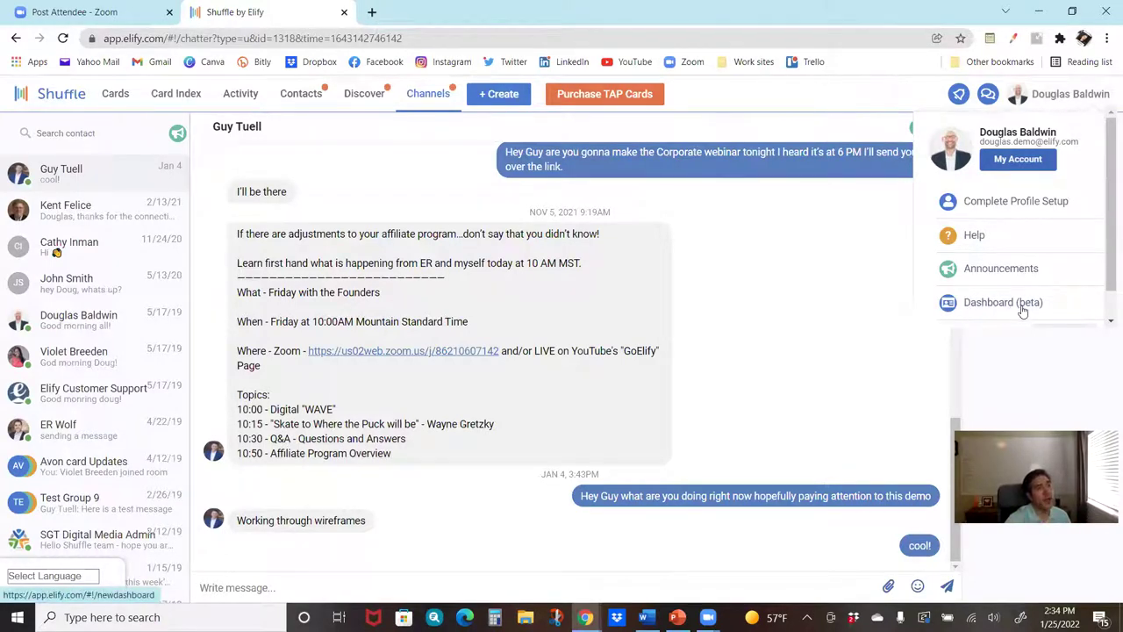
scroll(1022, 311, "down", 1)
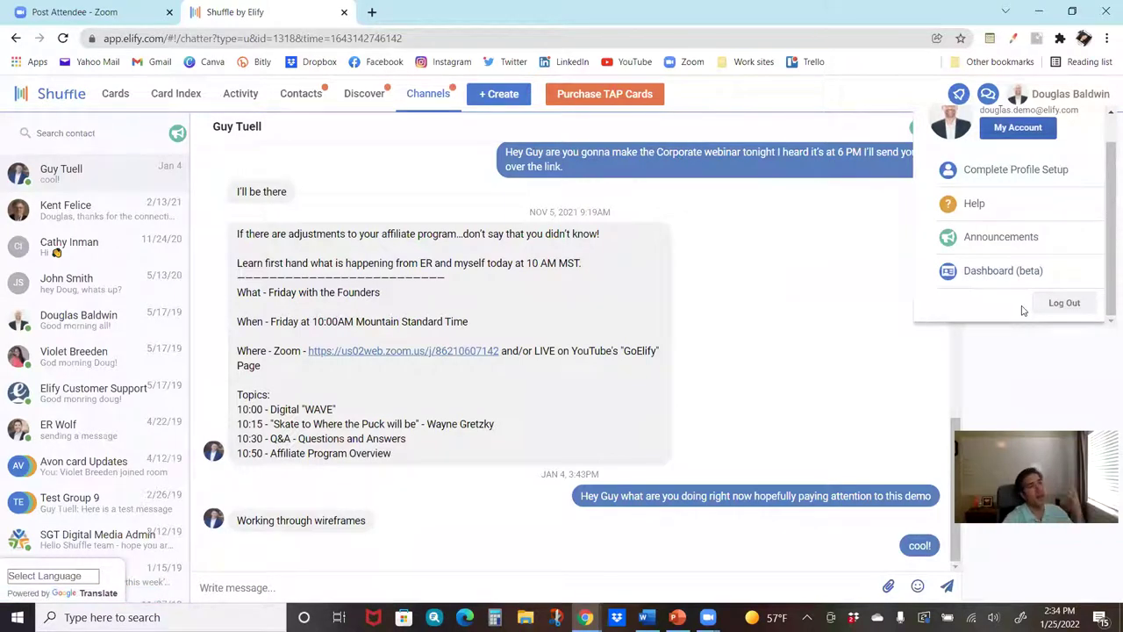
left_click(1007, 272)
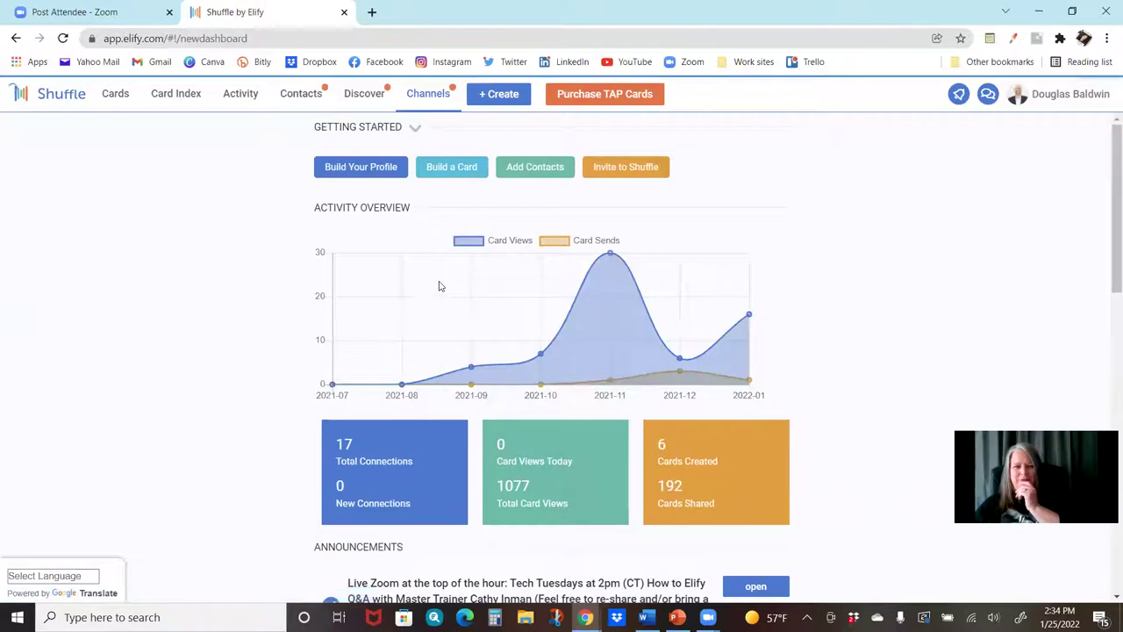
scroll(244, 279, "down", 5)
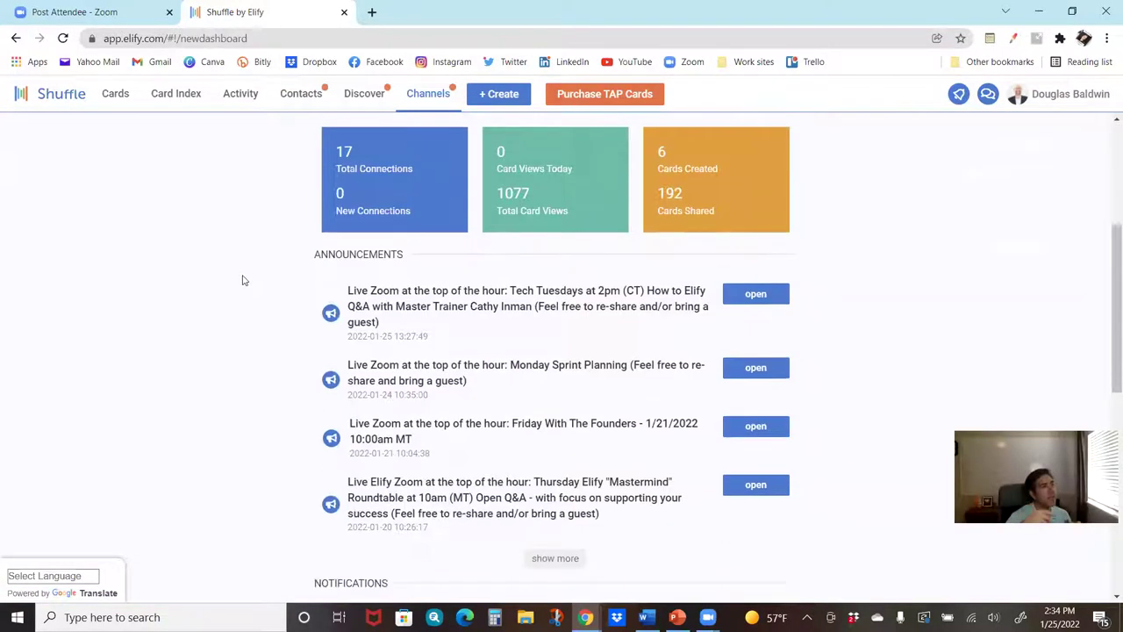
scroll(244, 280, "down", 4)
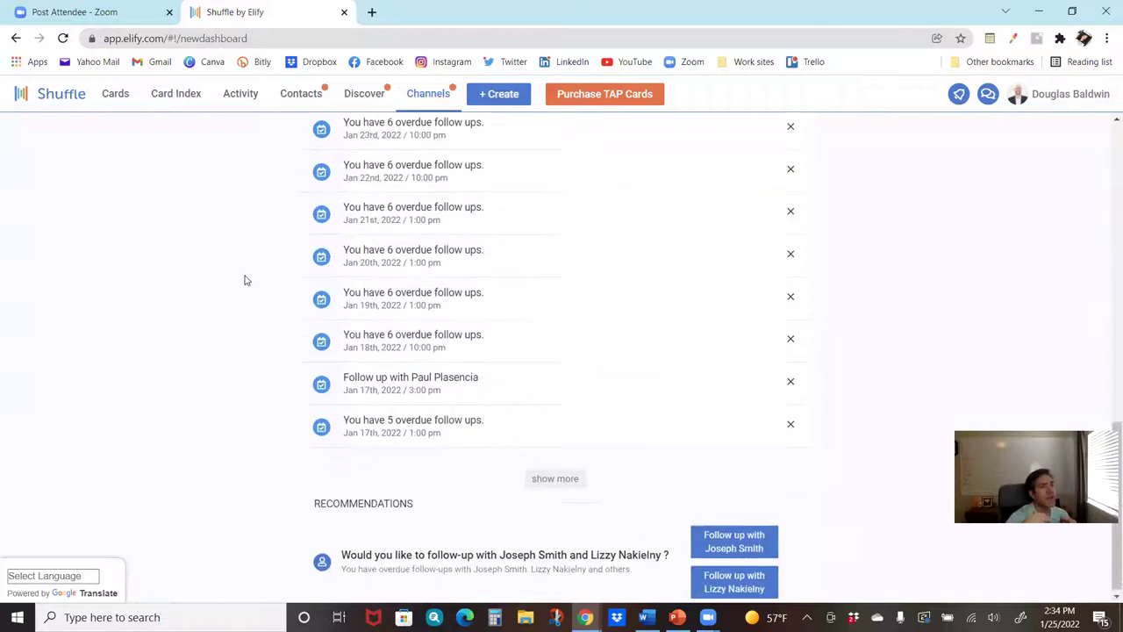
scroll(245, 279, "up", 4)
scroll(245, 280, "up", 5)
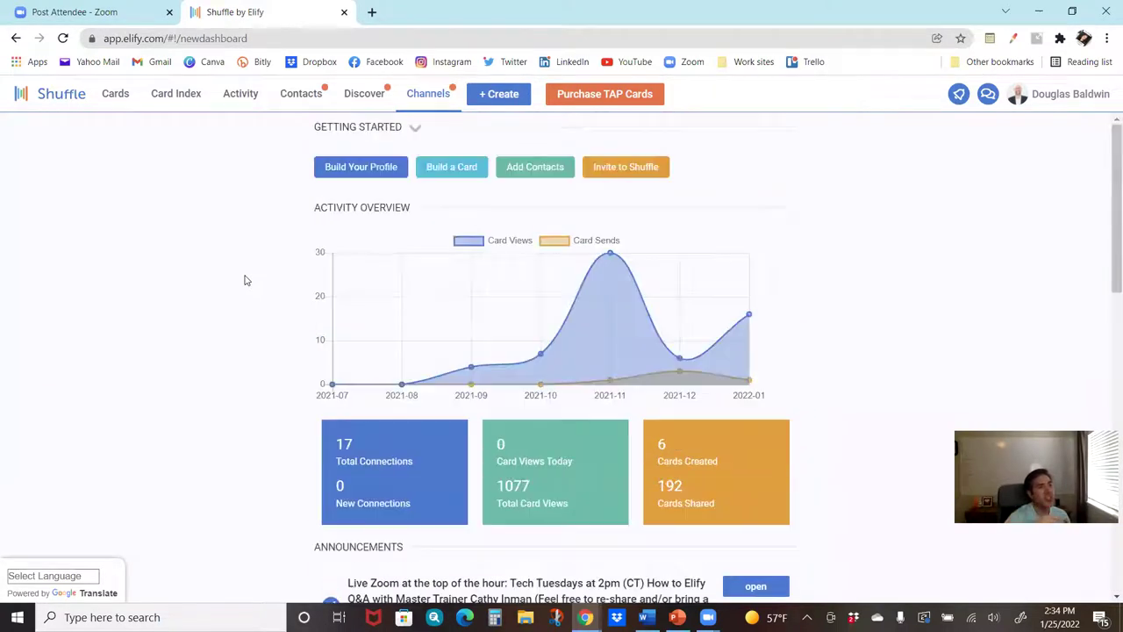
Open My Account and examine the profile's basic info, devices, and work and social details
left_click(1075, 96)
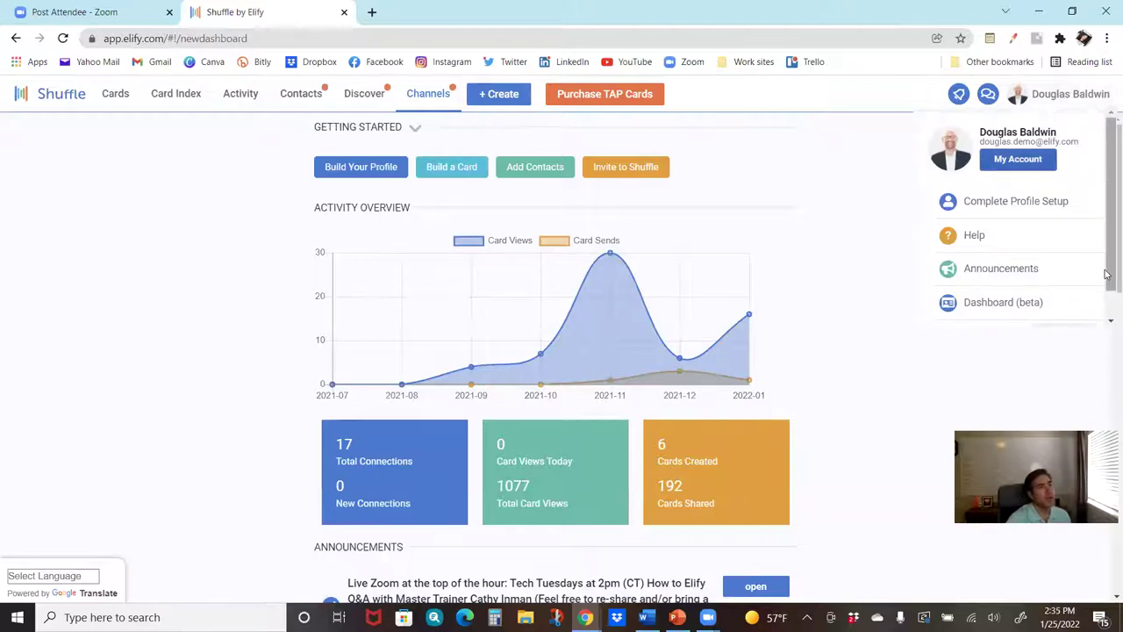
scroll(1108, 274, "down", 1)
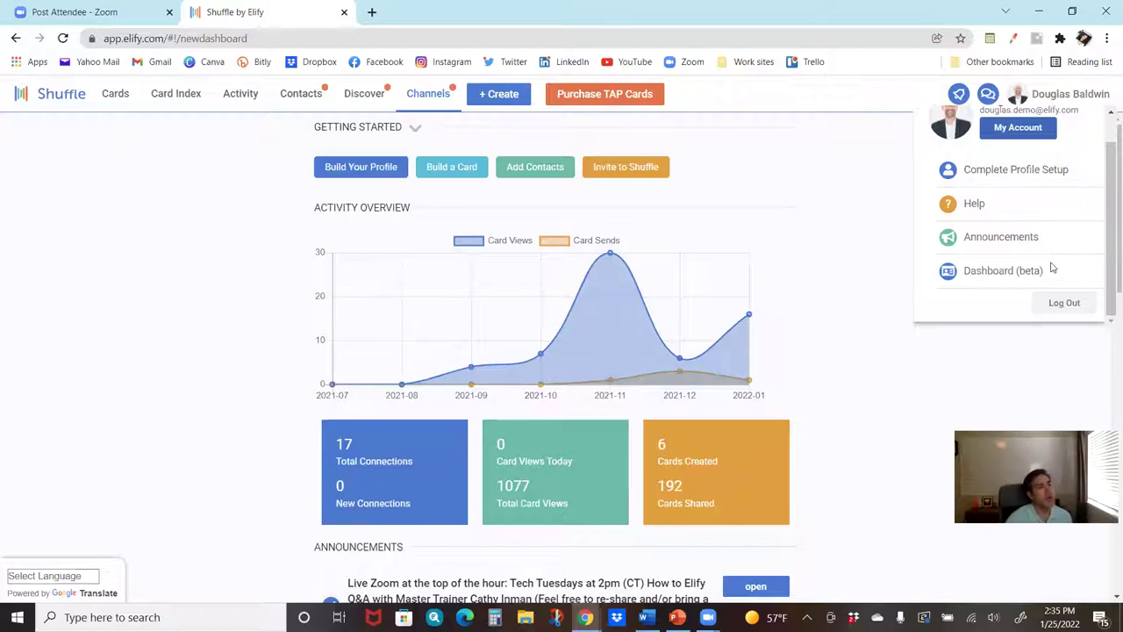
scroll(1053, 269, "up", 1)
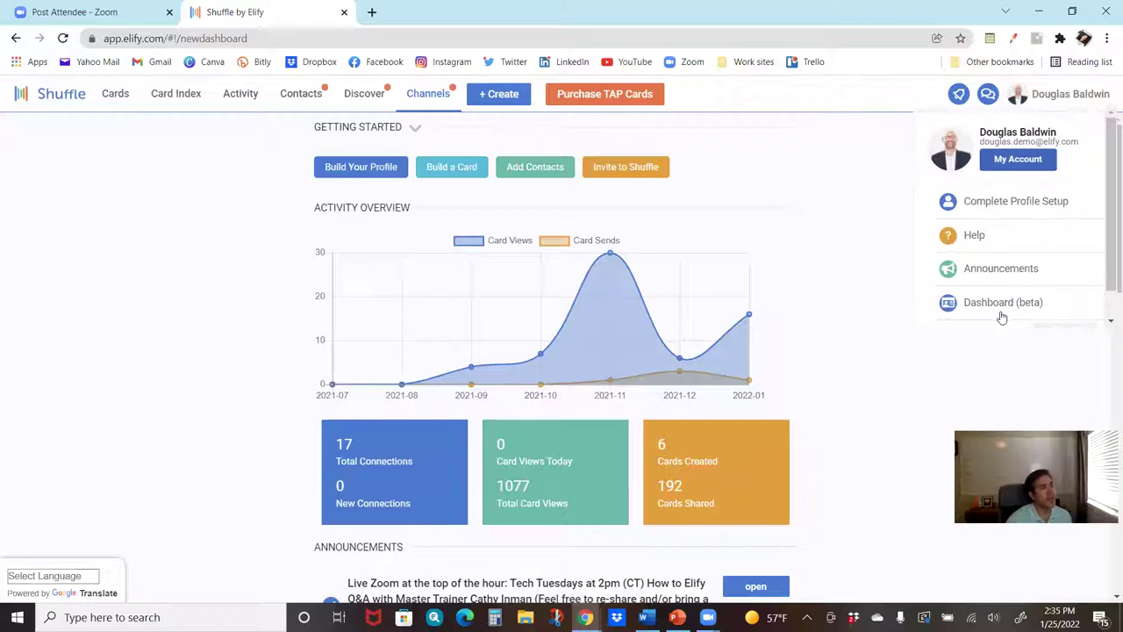
left_click(1023, 163)
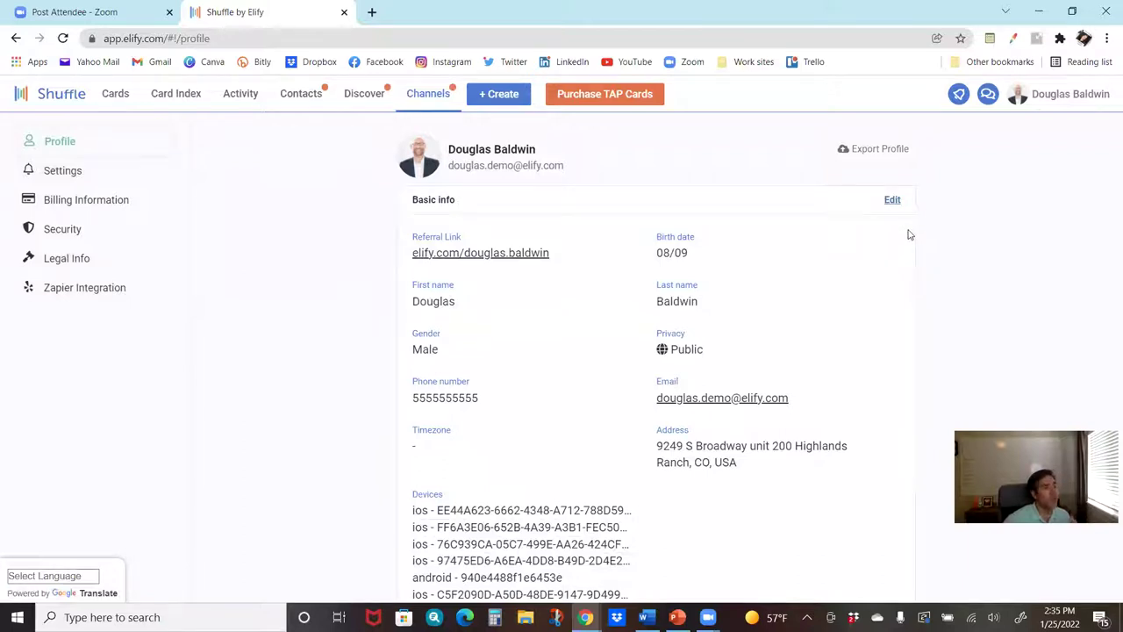
scroll(909, 234, "down", 1)
scroll(909, 235, "down", 3)
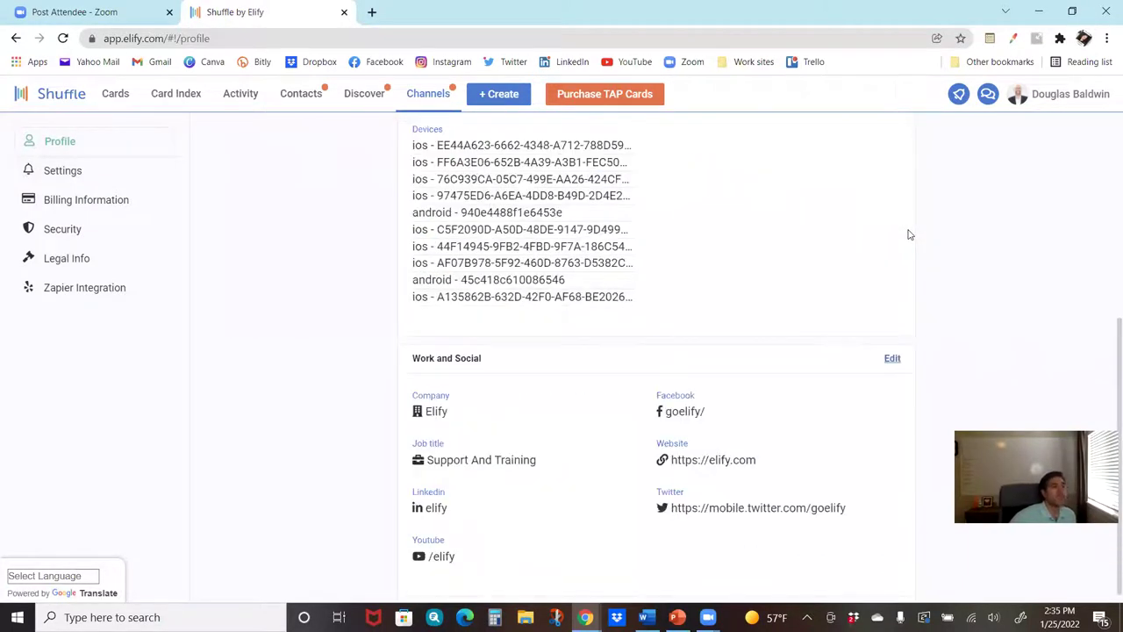
scroll(909, 234, "up", 4)
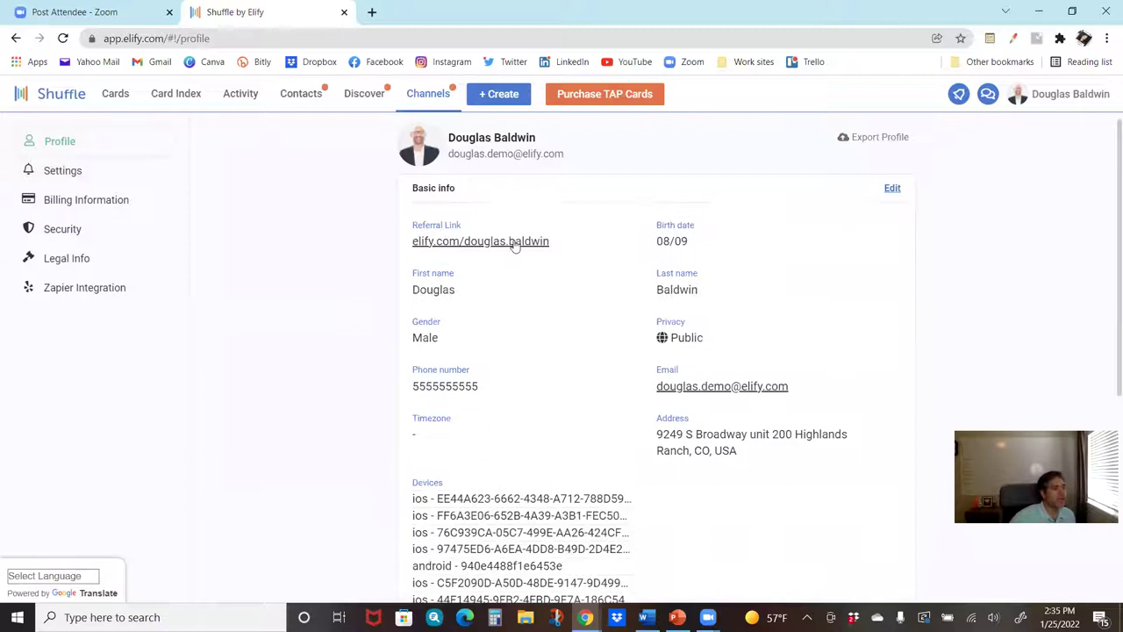
scroll(515, 246, "down", 3)
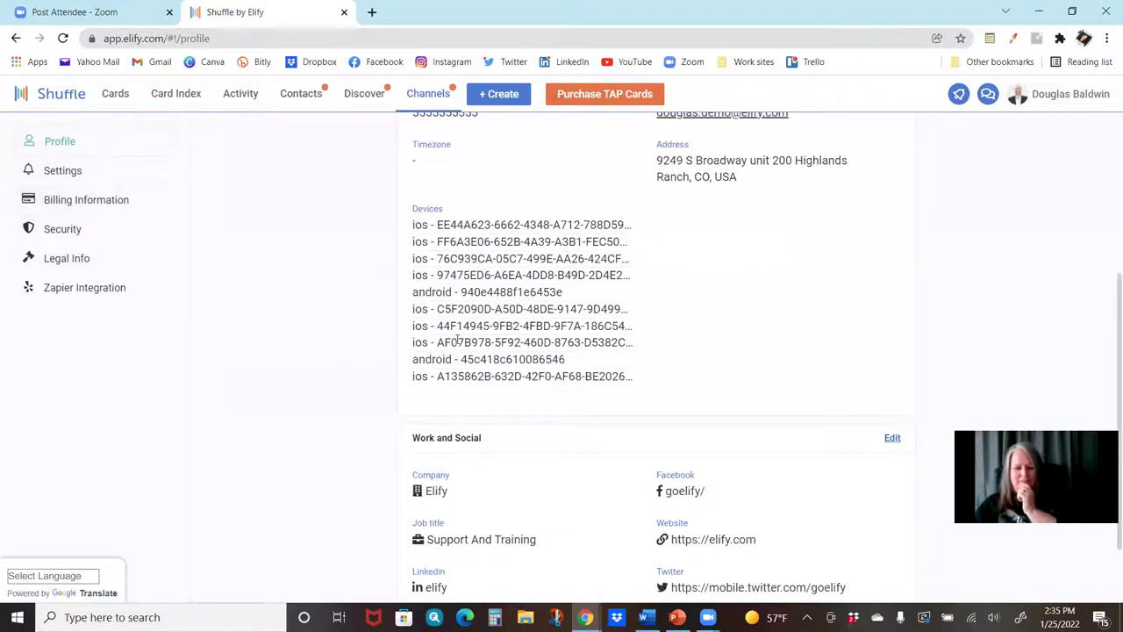
scroll(457, 340, "down", 1)
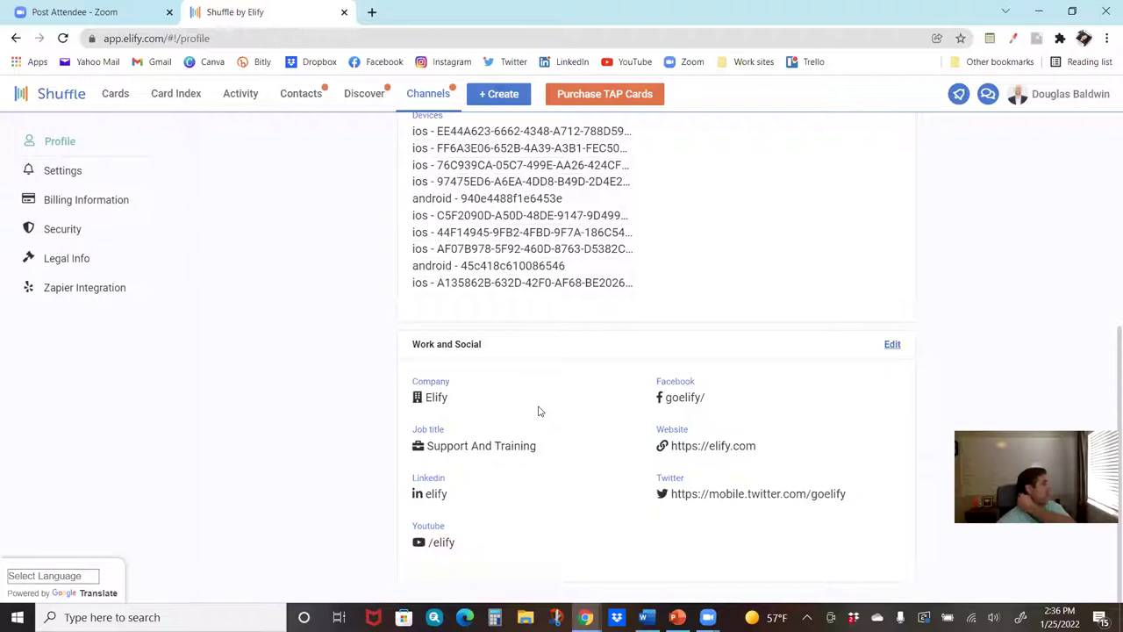
View the account's Billing Information, including the payment method, subscription information and billing history
left_click(65, 199)
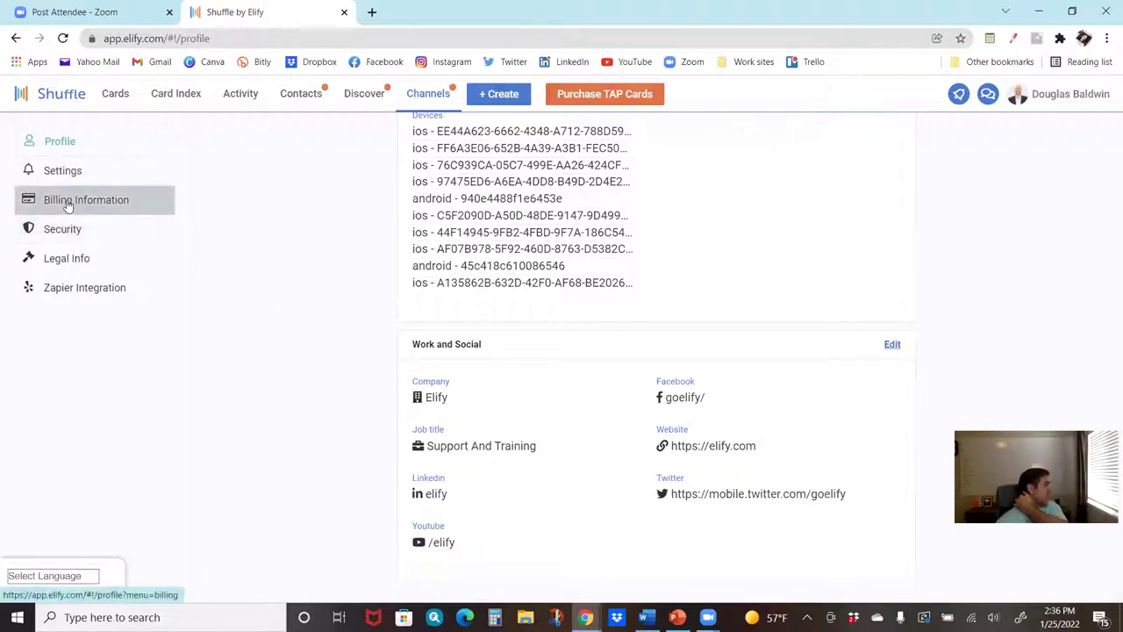
scroll(123, 329, "down", 1)
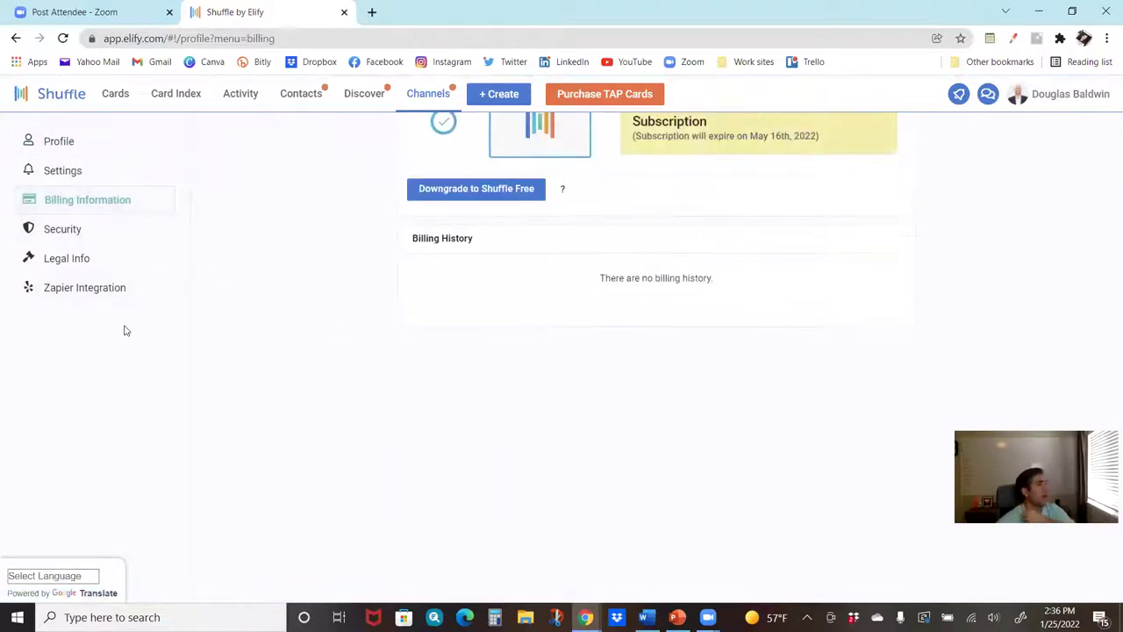
scroll(295, 374, "up", 1)
scroll(295, 374, "up", 2)
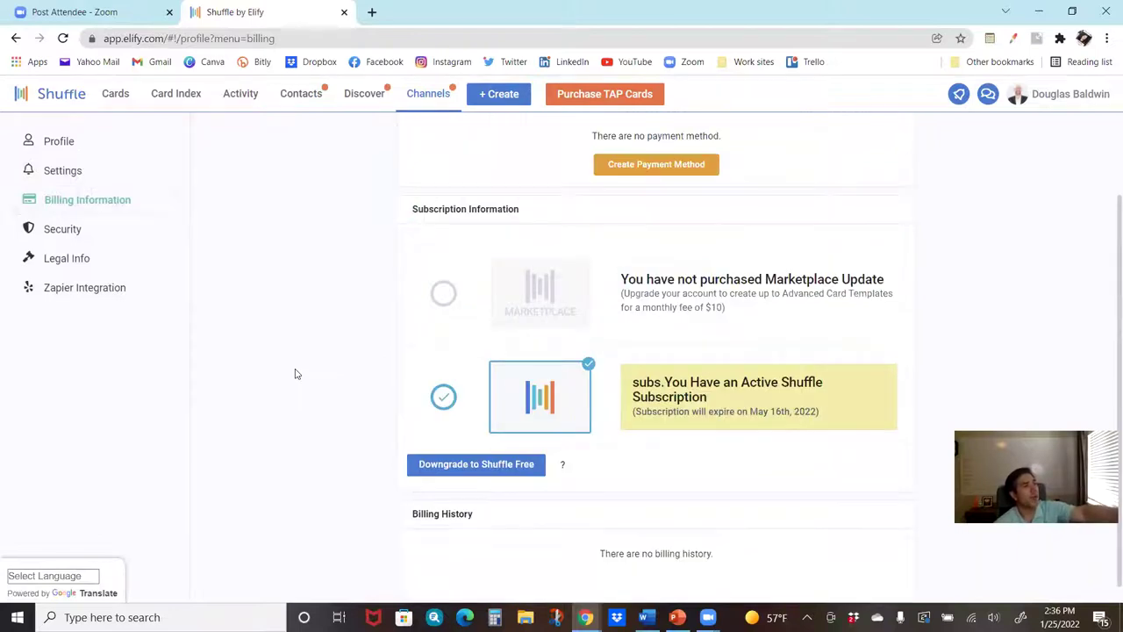
scroll(295, 373, "down", 1)
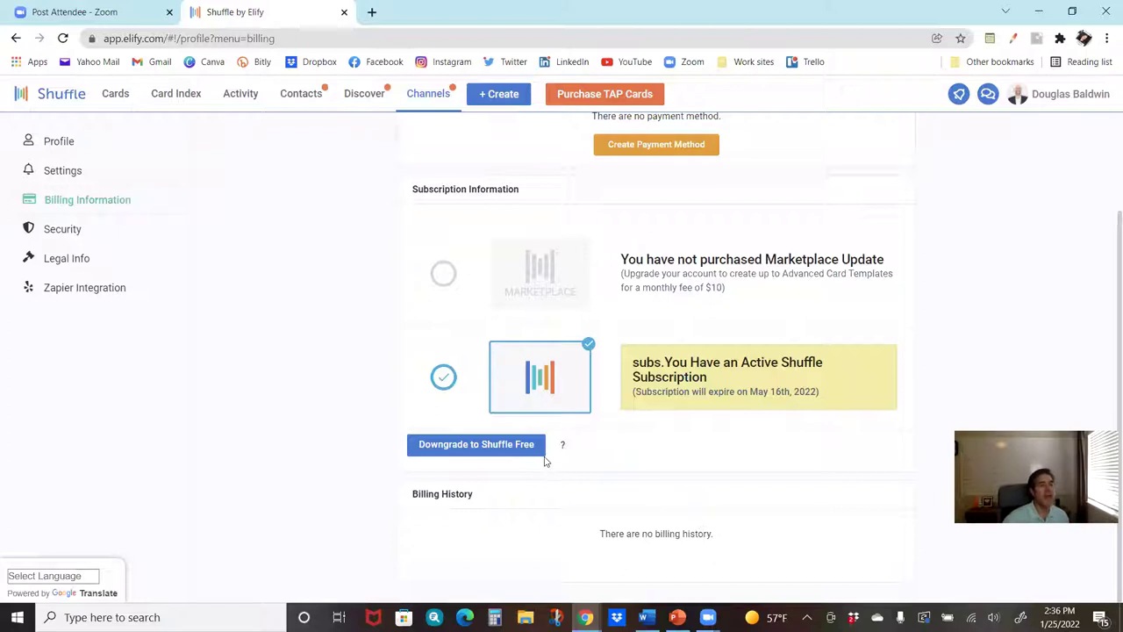
View the account's notification settings and return to the Profile page
left_click(66, 166)
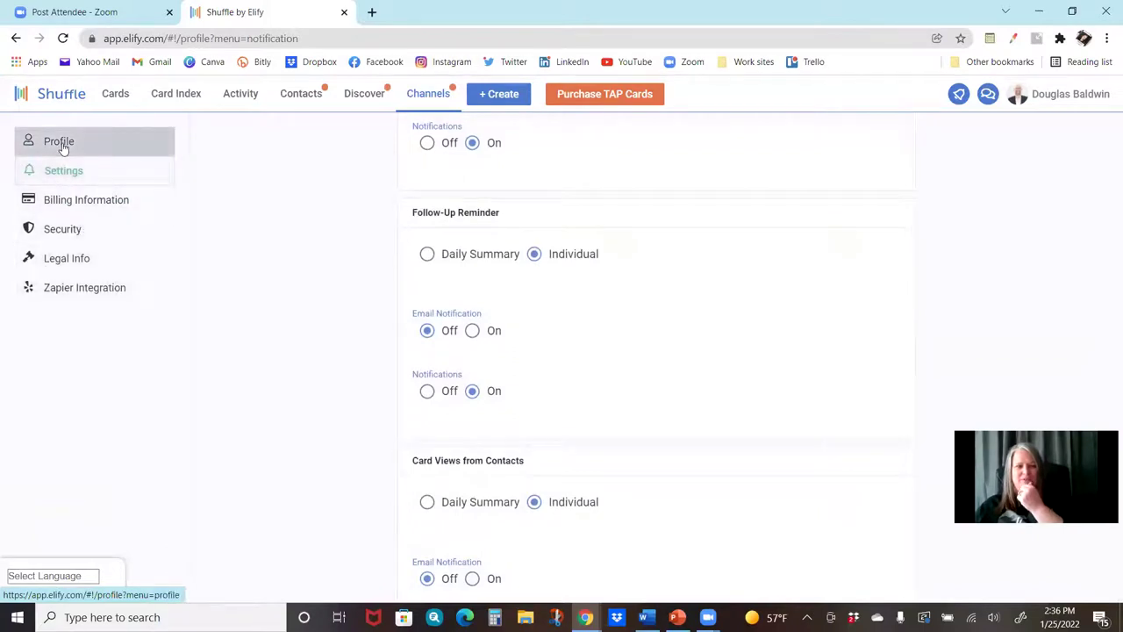
left_click(62, 145)
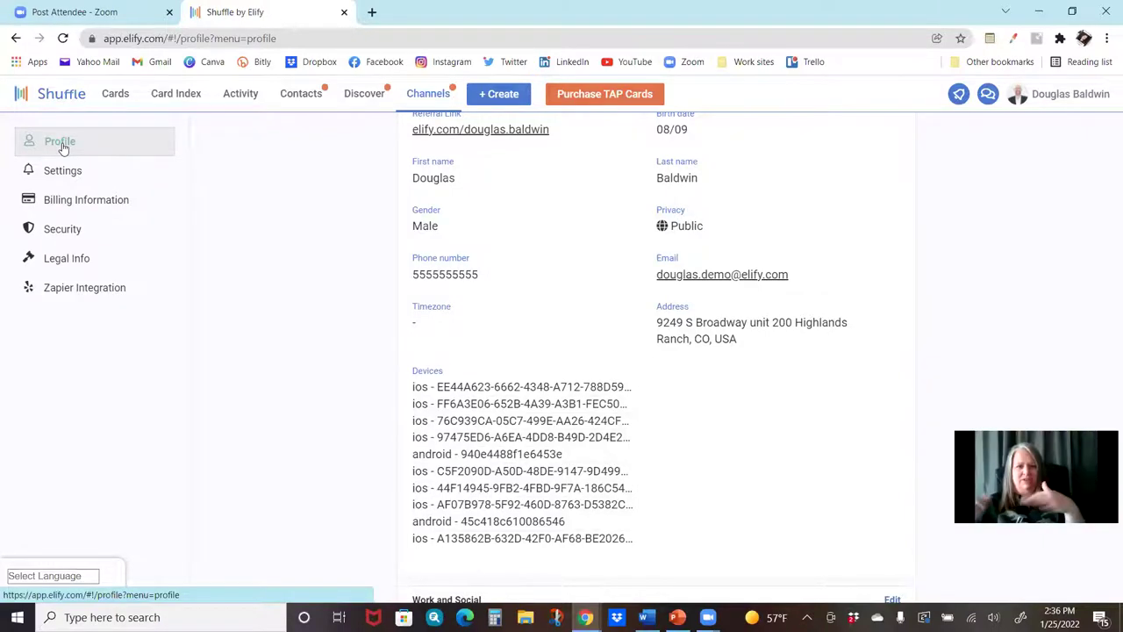
left_click(84, 155)
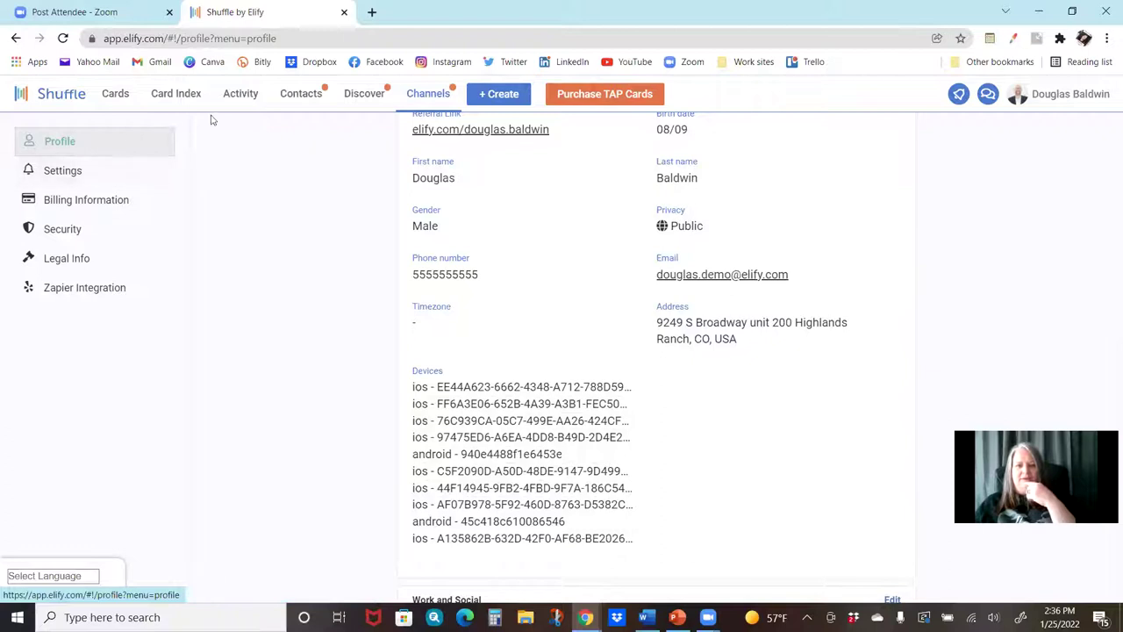
View the Mobile and Desktop Card Builder options for a new card, close them without choosing, and open the Cards page
left_click(496, 94)
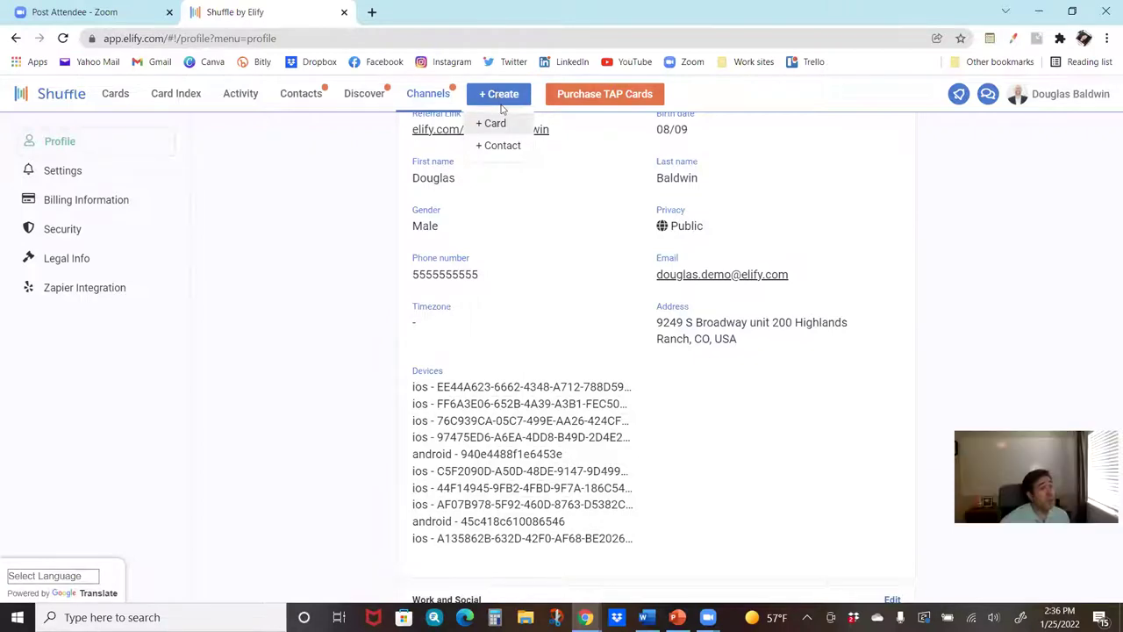
left_click(494, 124)
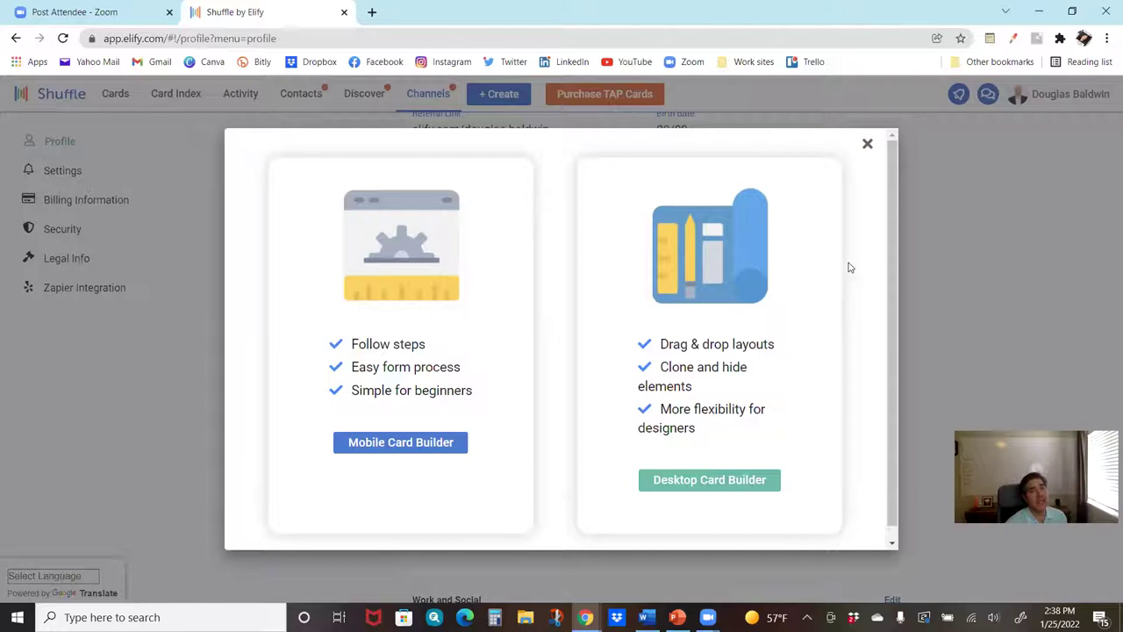
left_click(867, 145)
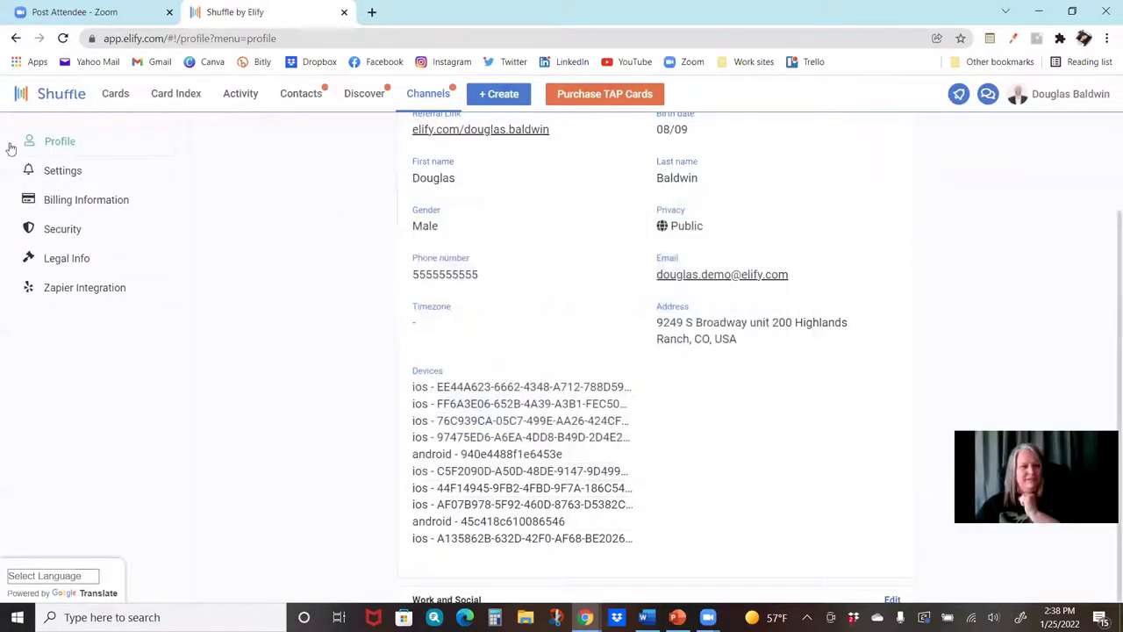
left_click(118, 97)
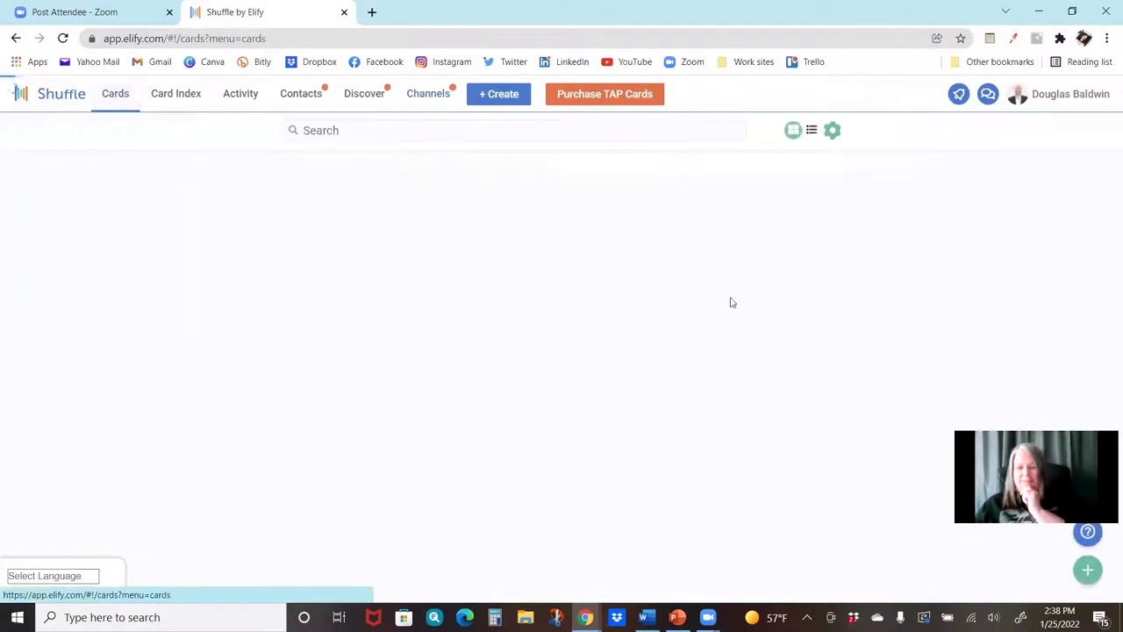